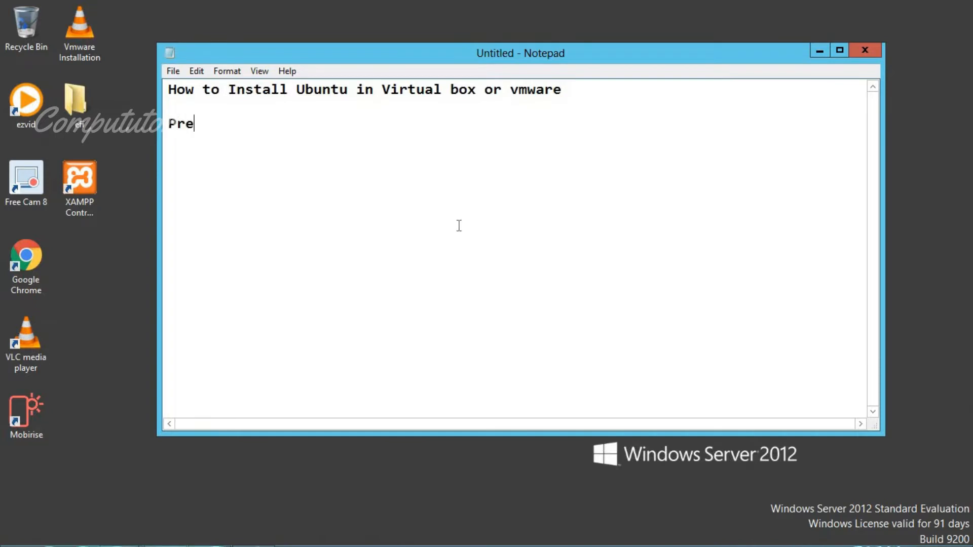
List the prerequisites Ubuntu Iso, Virtual Box Software and Minimum 10Gb empty drive
key(Return)
key(Return)
text(Ubuntu Iso)
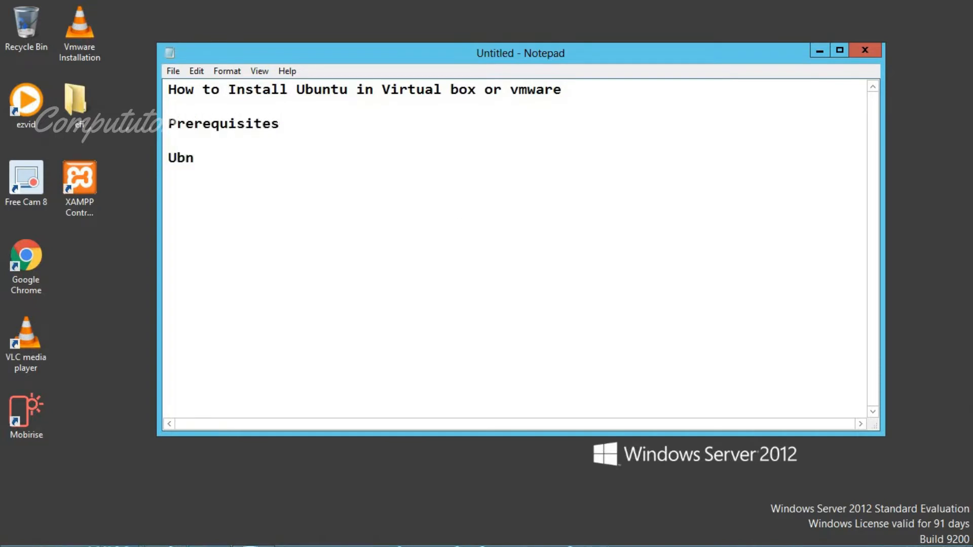
key(Return)
text(Virtual Box Software)
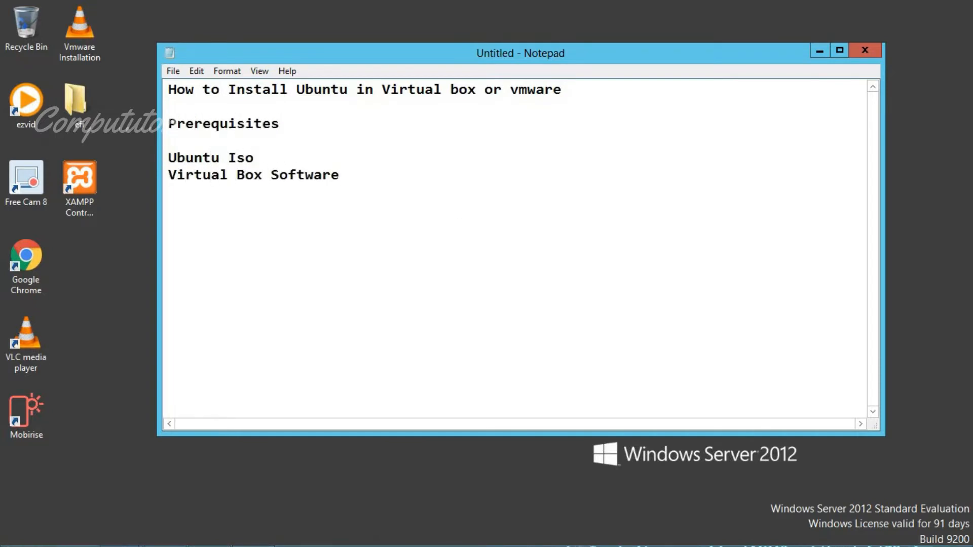
key(Return)
text(Minimum 10 dri)
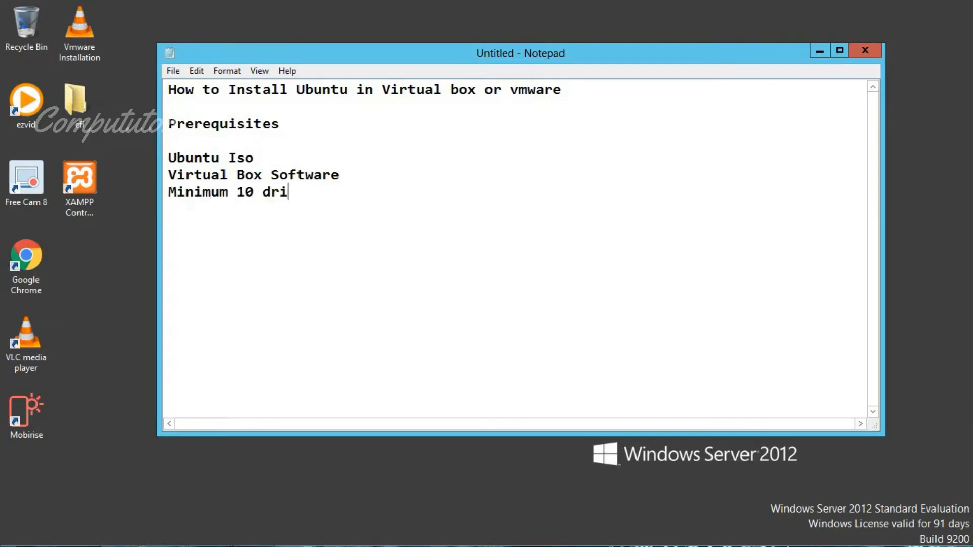
key(BackSpace)
key(BackSpace)
key(BackSpace)
text(Gb empty drive not)
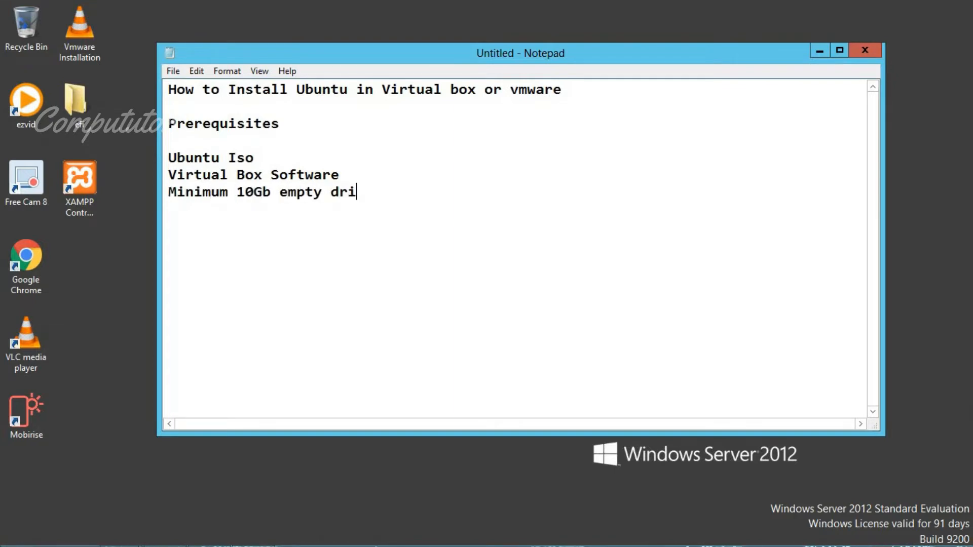
key(BackSpace)
key(BackSpace)
key(BackSpace)
key(BackSpace)
Add the note 'I leave the download links in the description' below the list
key(Return)
key(Return)
text(I leave the download links in the description)
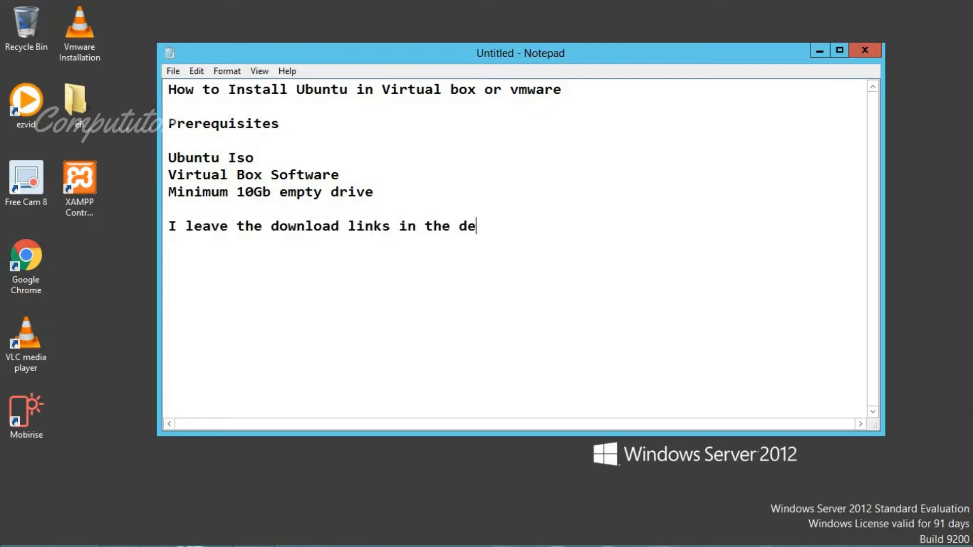
key(Return)
Bring the File Explorer folder windows back in front of Notepad
mouse_move(15, 519)
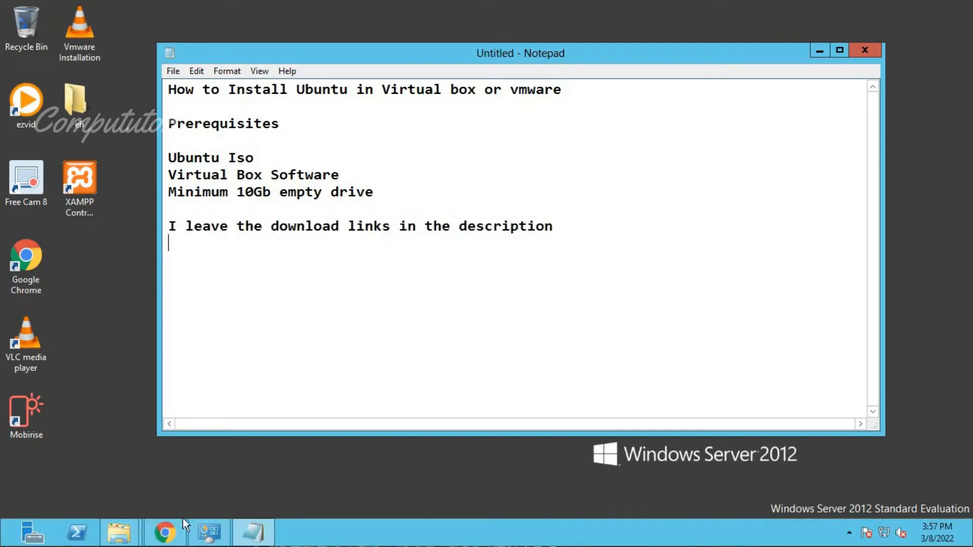
click(253, 532)
mouse_move(118, 532)
click(202, 491)
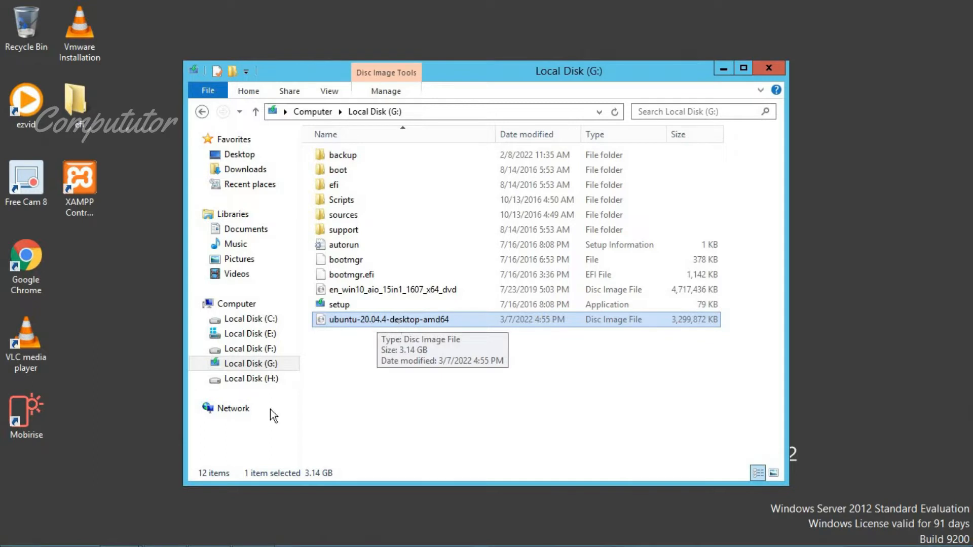
mouse_move(152, 542)
click(119, 533)
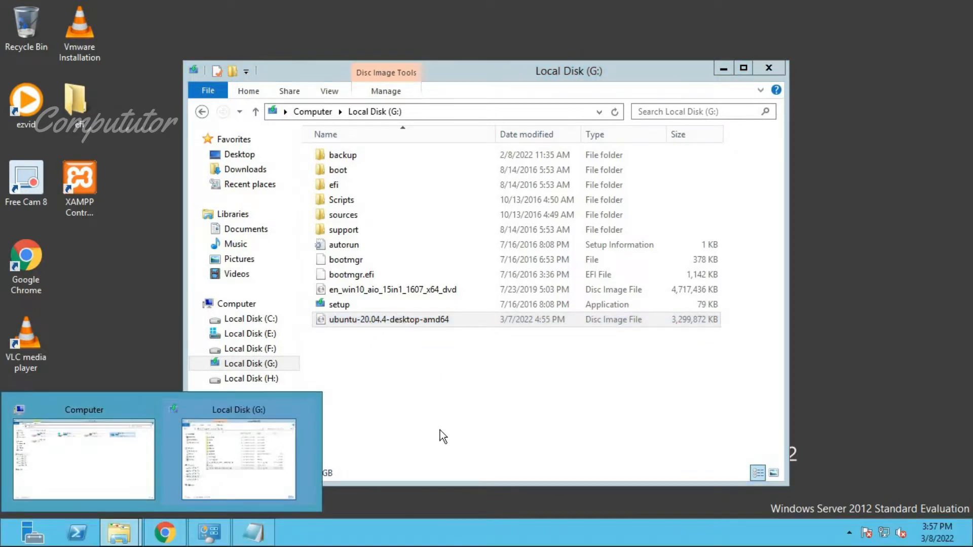
Check that Local Disk (H:) is empty and has 75.4 GB free in its Properties
click(228, 307)
double_click(377, 254)
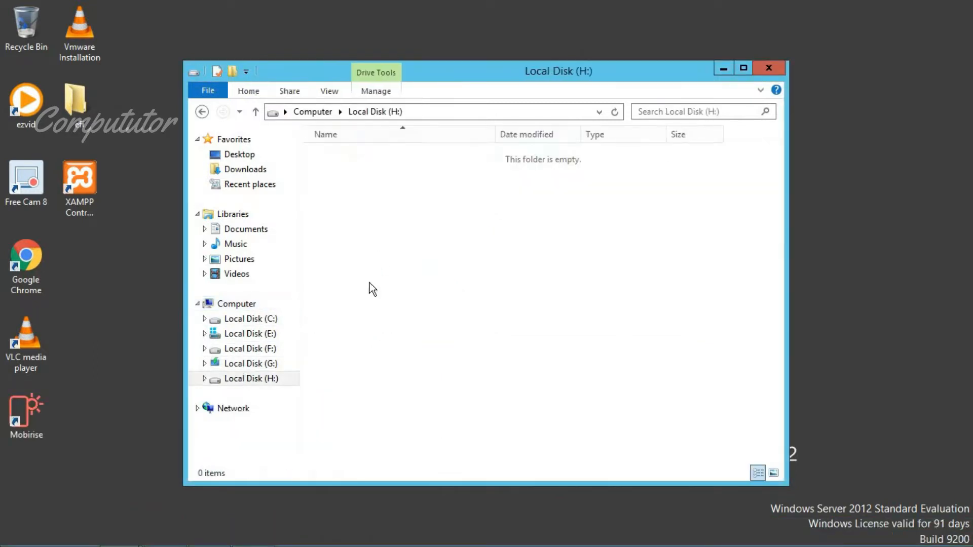
click(317, 111)
right_click(400, 259)
click(424, 469)
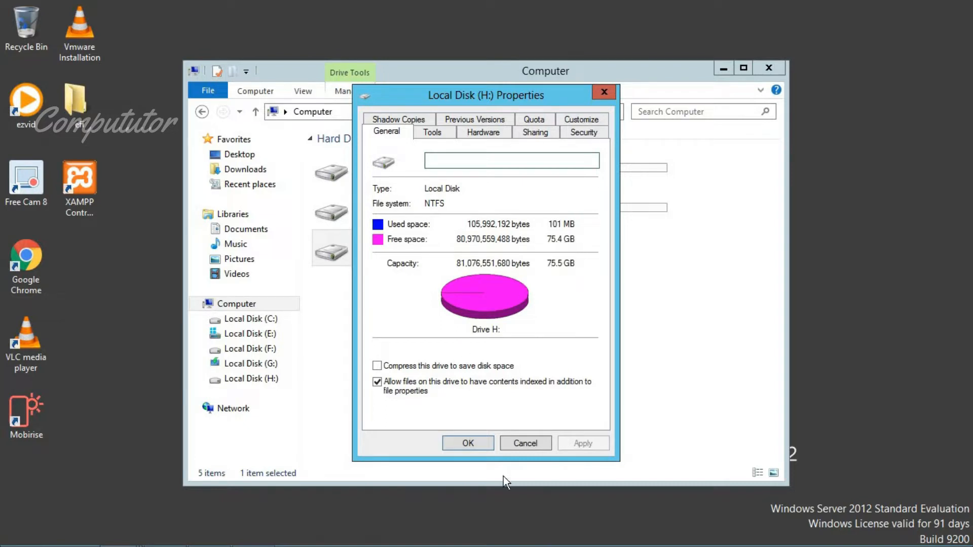
click(522, 443)
Open the Downloads folder and select the VirtualBox-6.1.32 installer
click(397, 384)
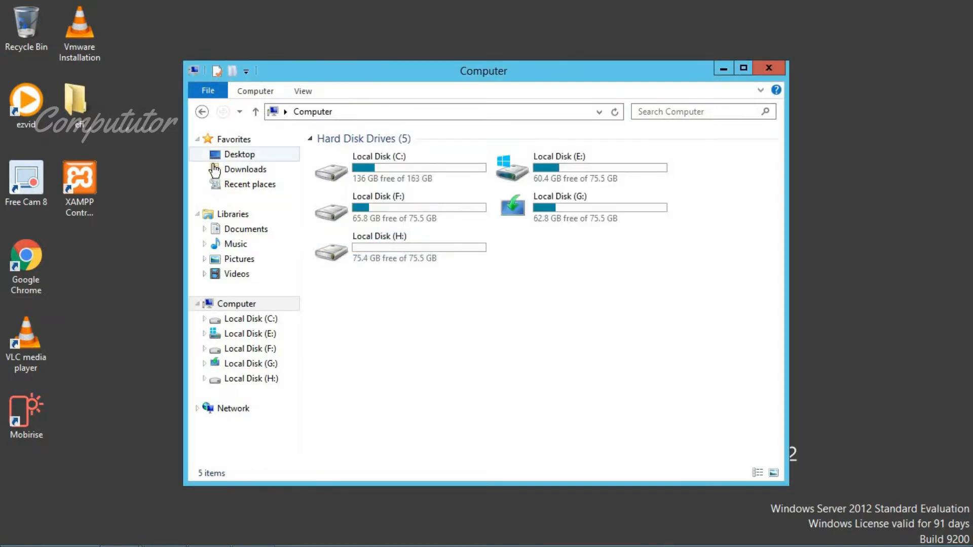
click(235, 173)
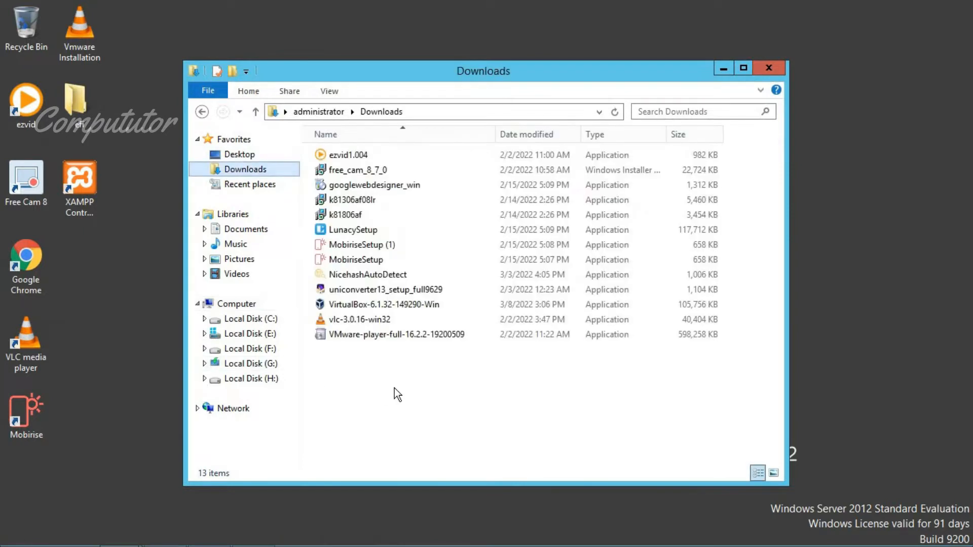
click(364, 306)
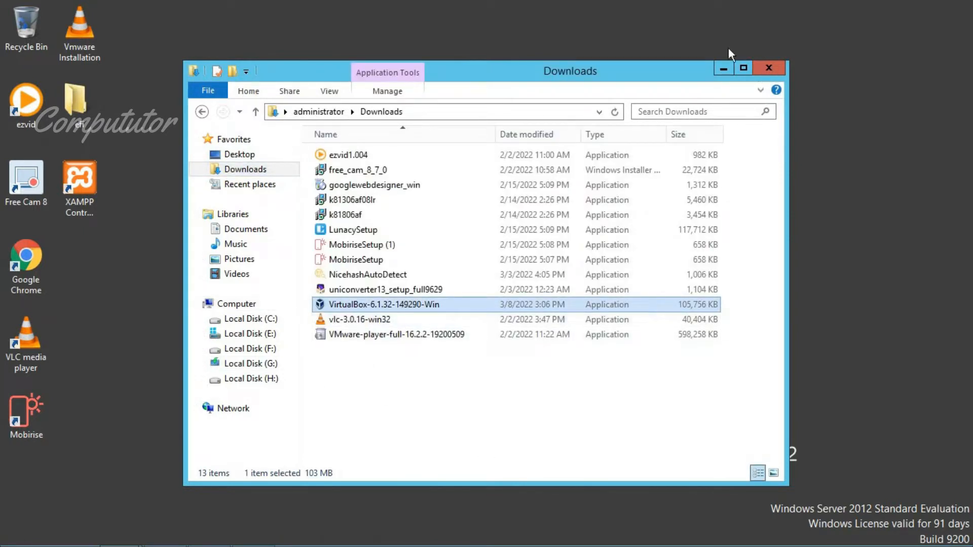
Run the VirtualBox 6.1.32 installer and start installing with all default features and options
click(723, 67)
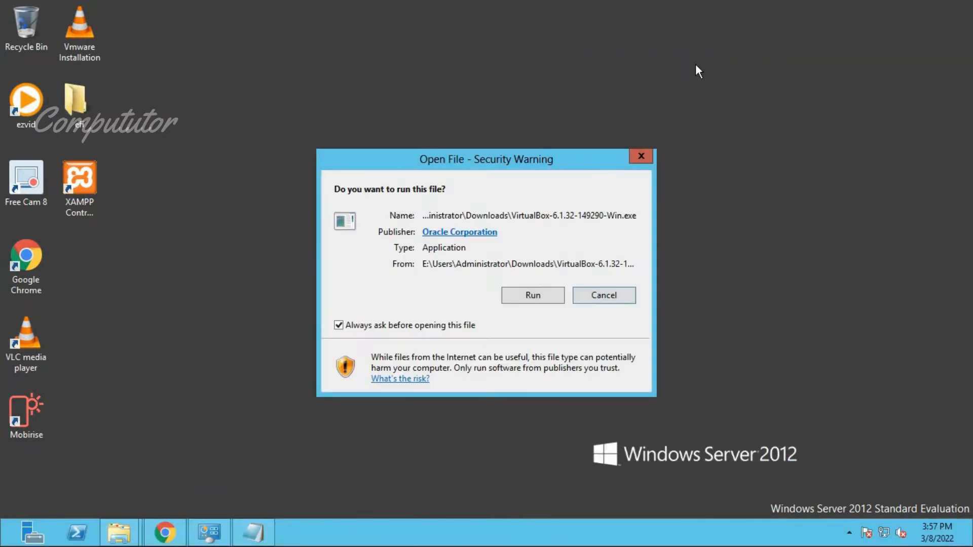
click(534, 295)
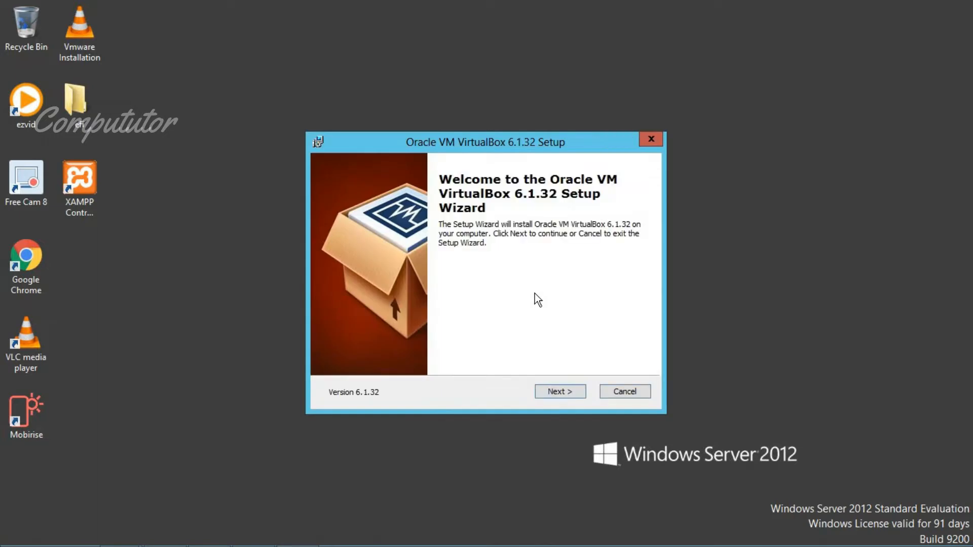
click(551, 393)
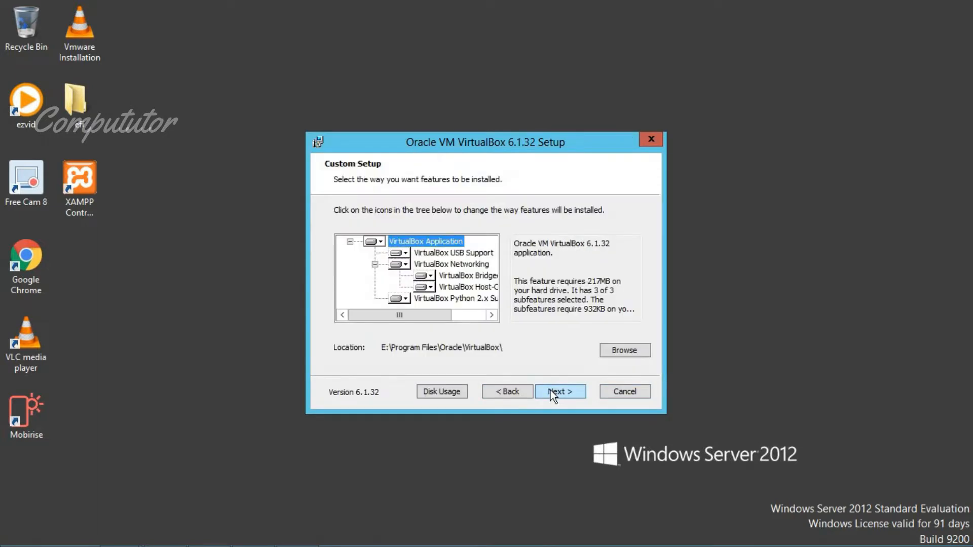
click(552, 394)
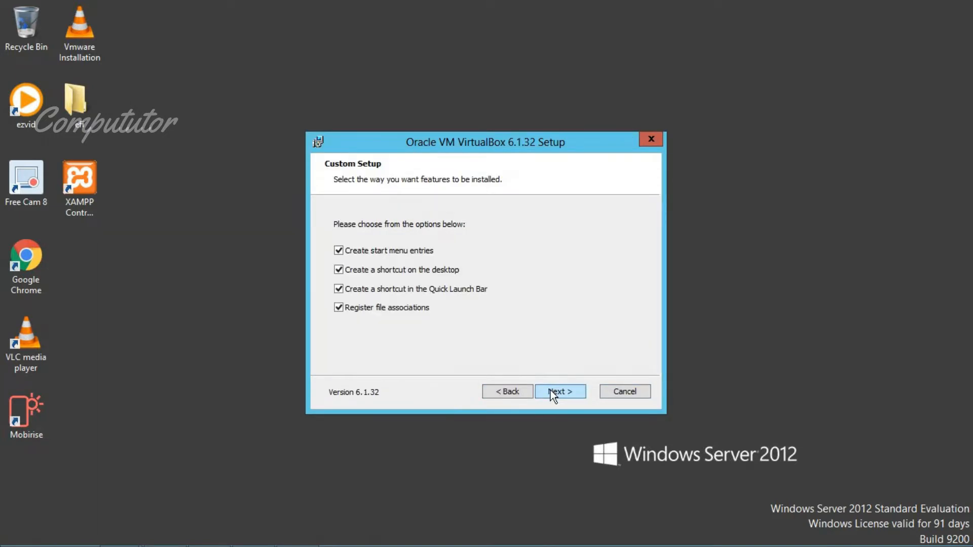
click(552, 393)
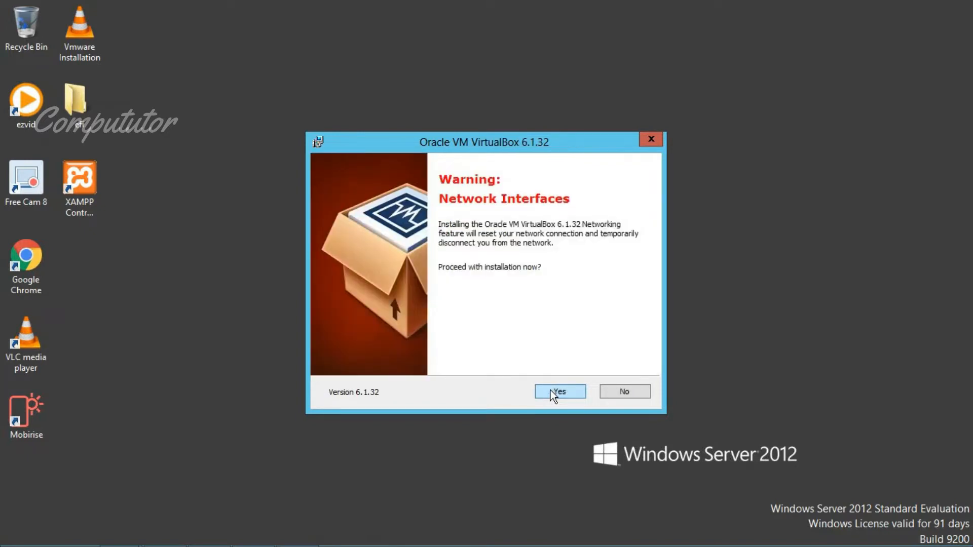
click(553, 393)
click(552, 393)
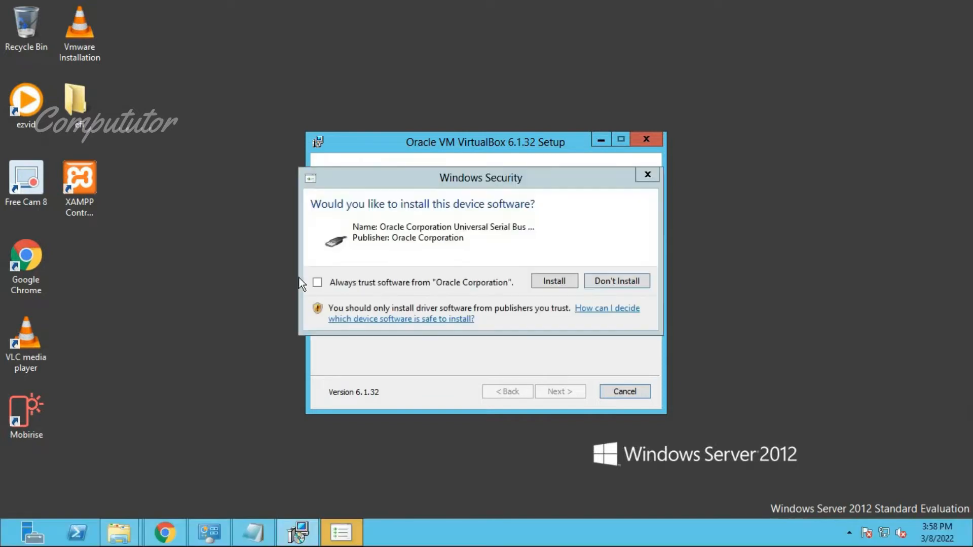
Always trust Oracle's driver software, install the USB driver, and finish setup
click(317, 282)
click(567, 282)
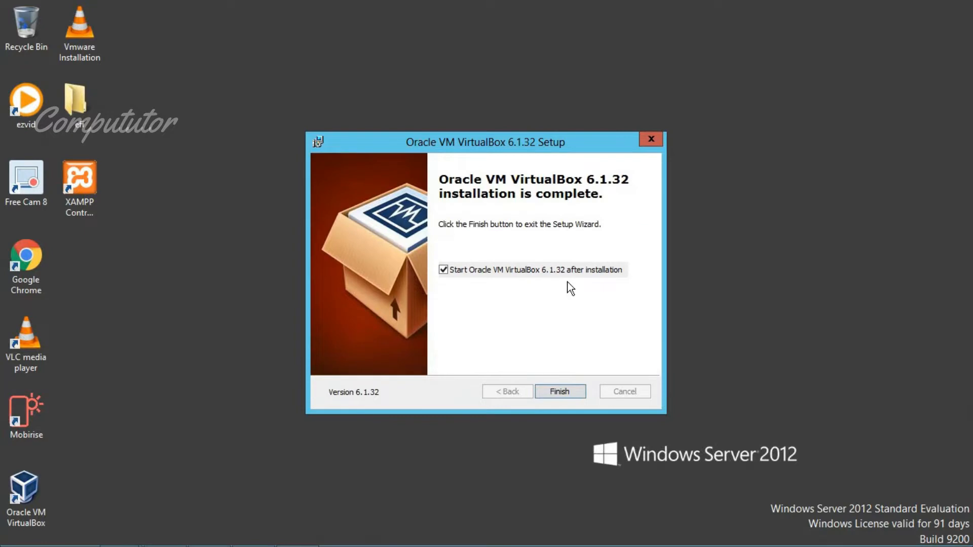
click(556, 395)
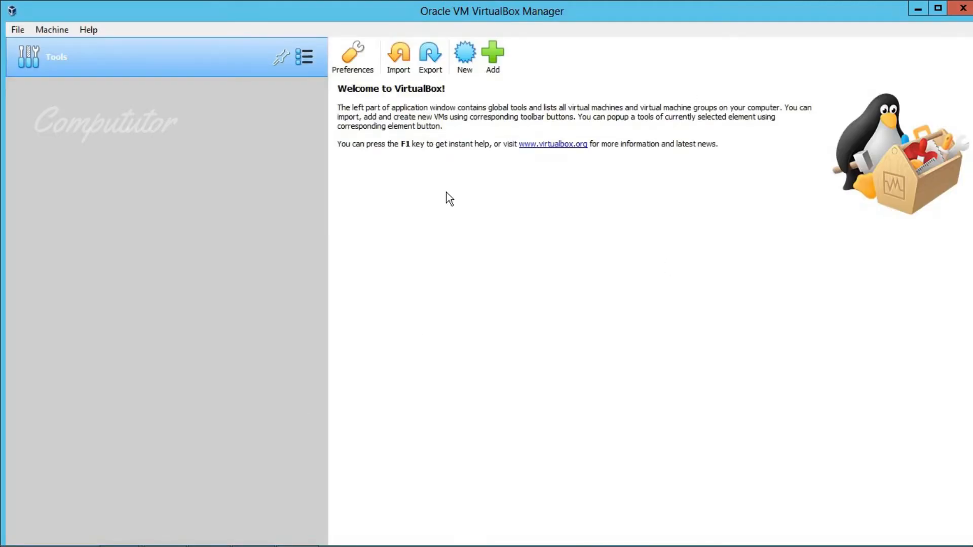
Start a new virtual machine named Ubuntu, type Linux, version Ubuntu (64-bit)
click(464, 68)
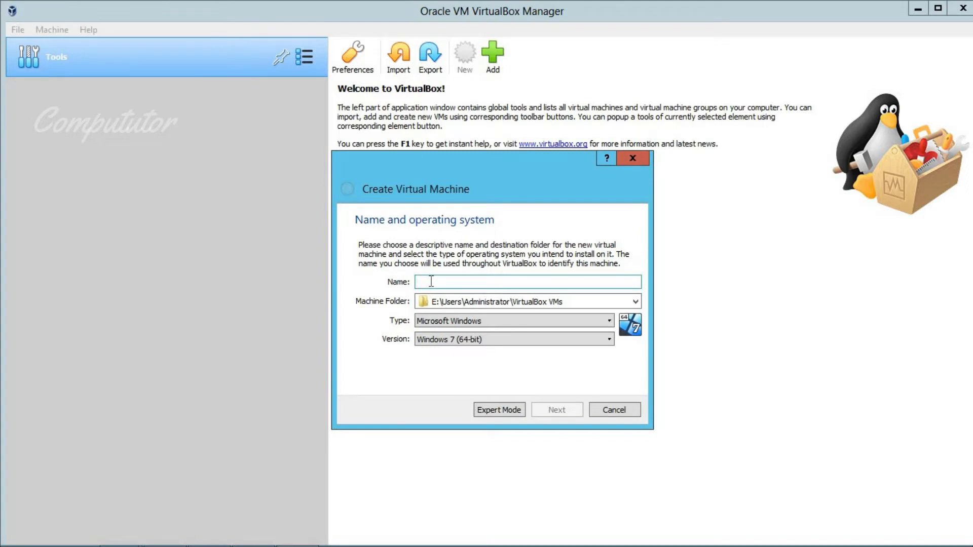
text(Ubuntu)
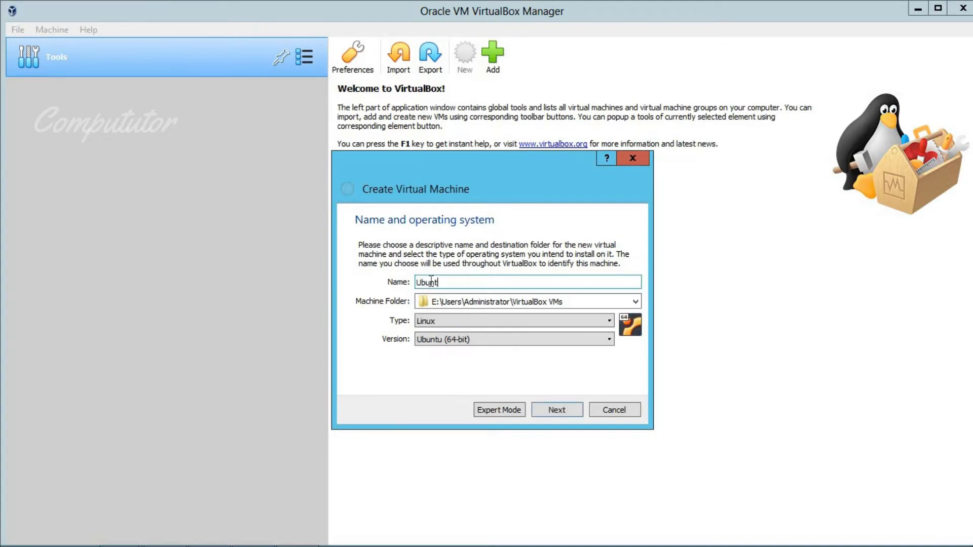
click(446, 322)
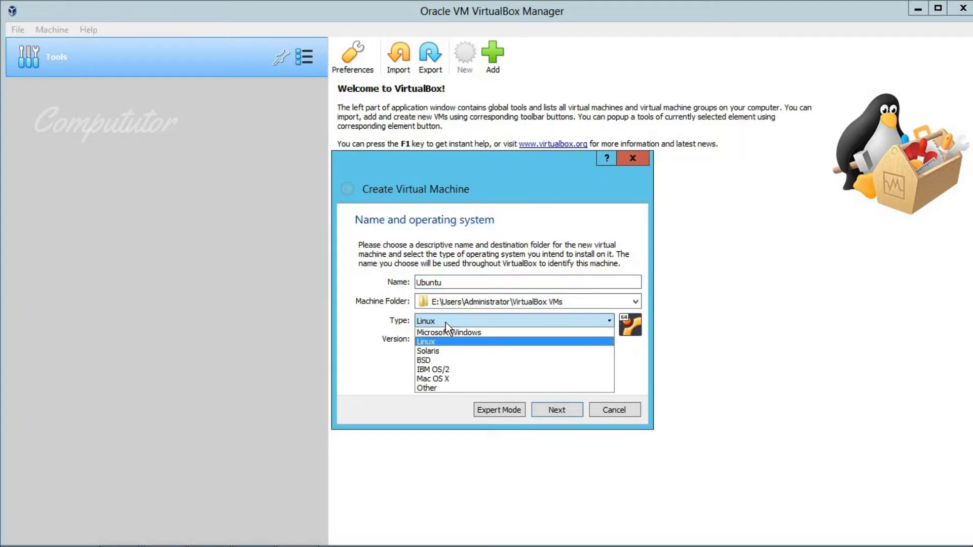
click(445, 322)
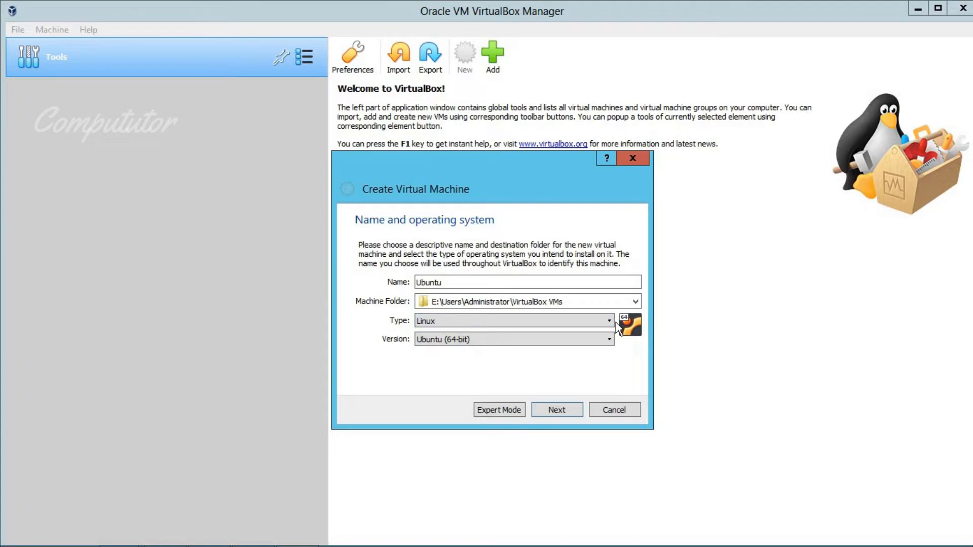
click(607, 345)
click(607, 344)
Raise the new machine's memory to 2048 MB
click(557, 410)
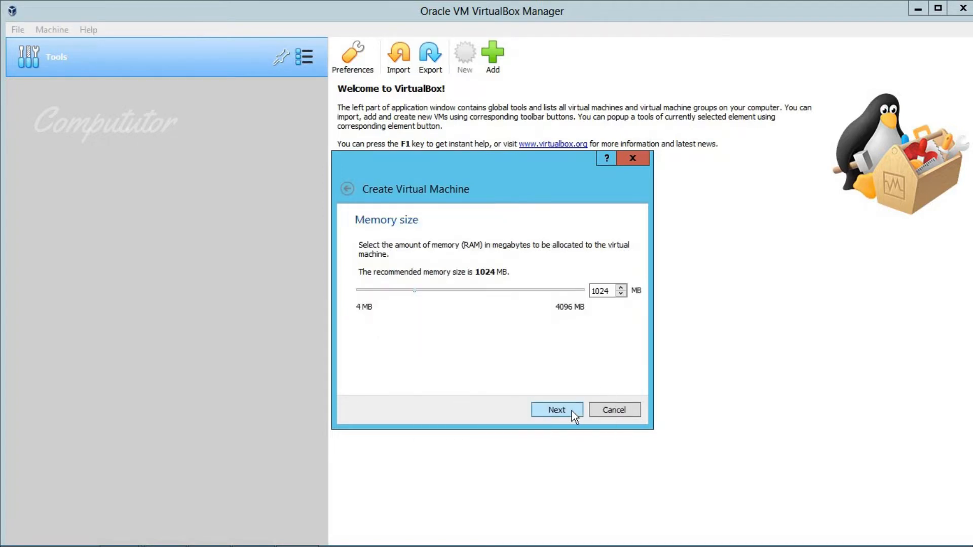
drag(416, 293, 473, 290)
click(555, 411)
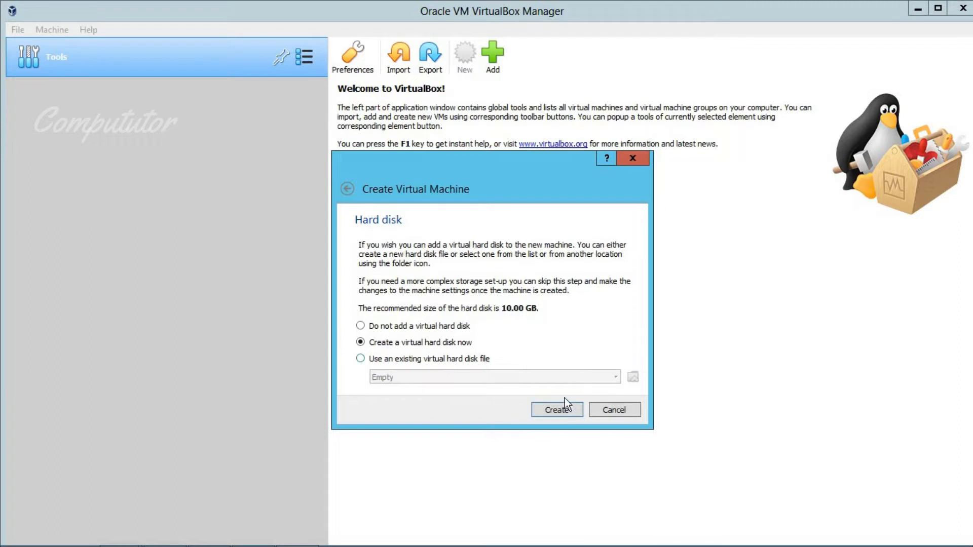
Create a new VDI virtual hard disk and reach its location and size settings
click(561, 408)
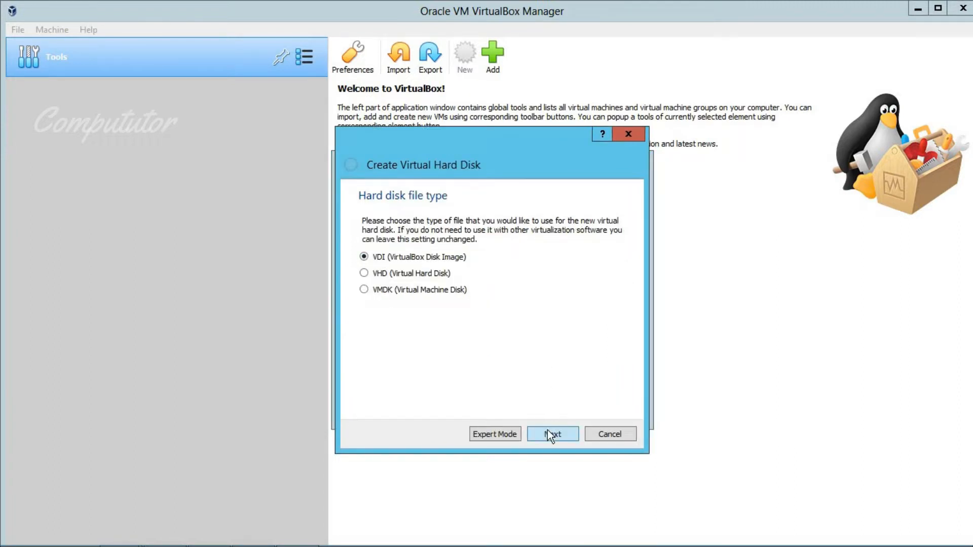
click(549, 434)
click(540, 429)
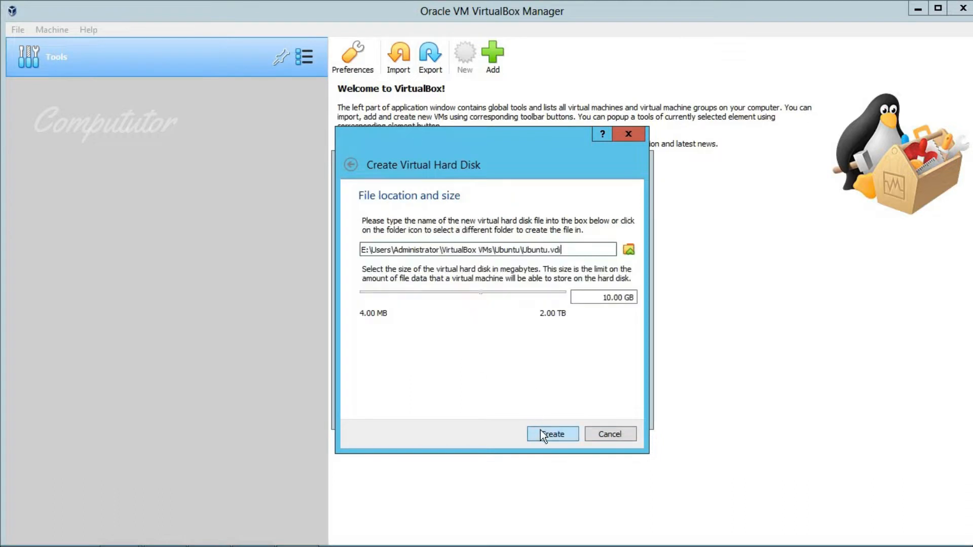
click(627, 249)
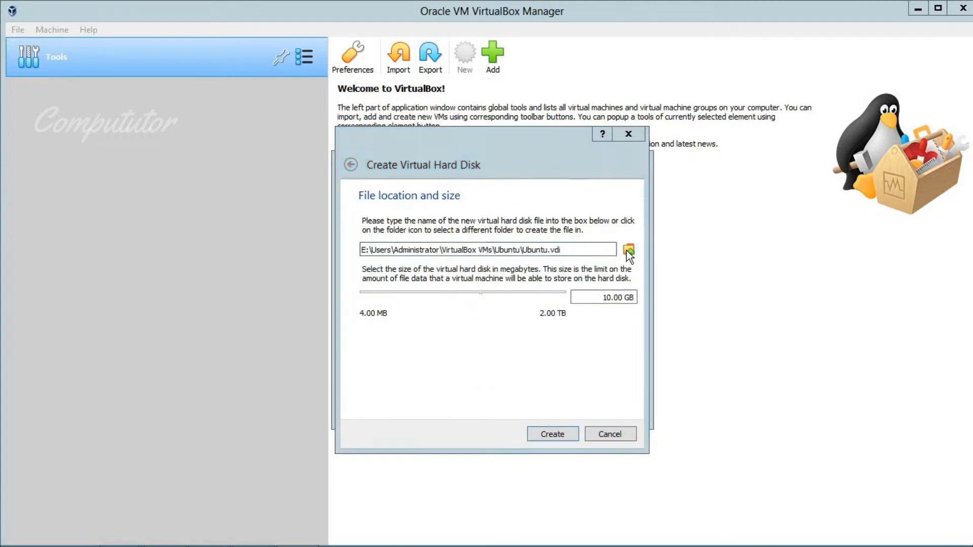
Save the 10 GB Ubuntu.vdi on Local Disk (H:) and create the disk
click(449, 341)
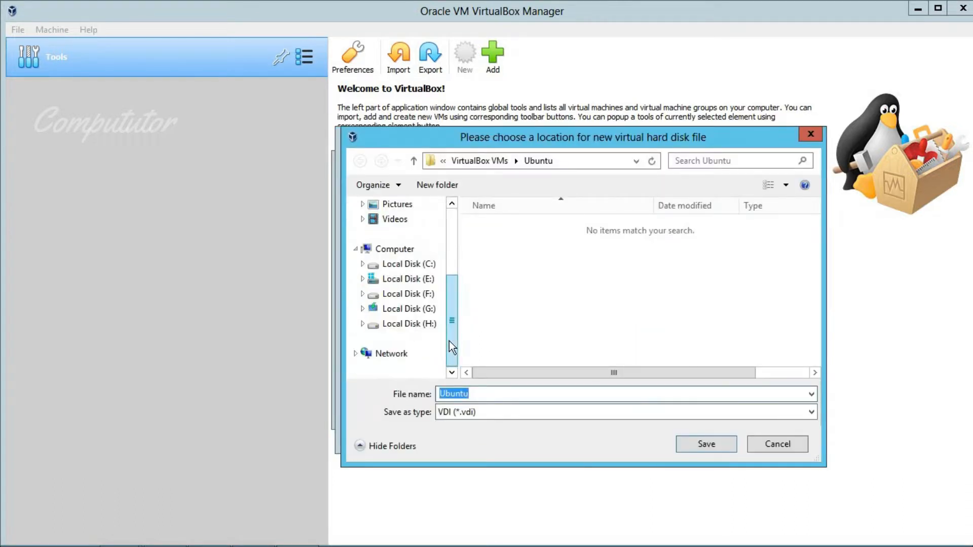
click(420, 327)
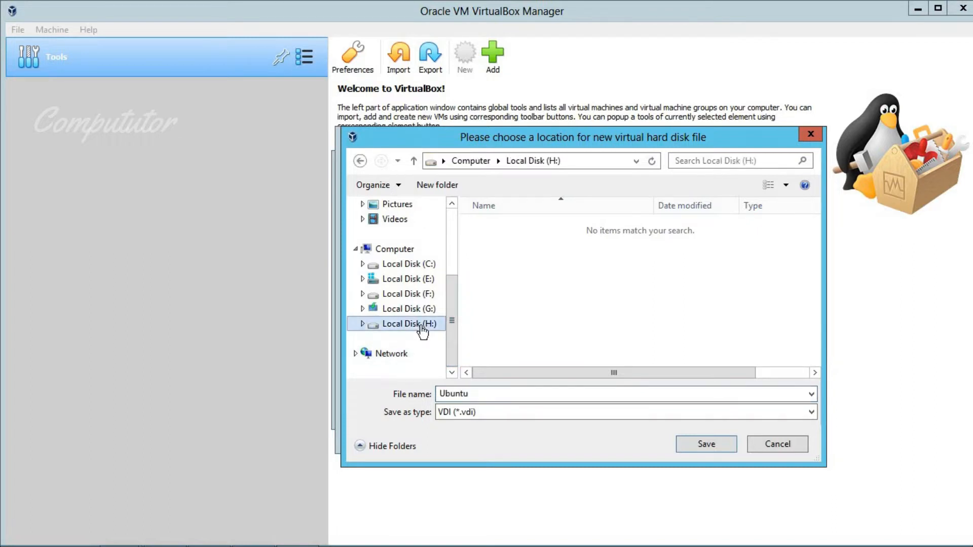
click(703, 445)
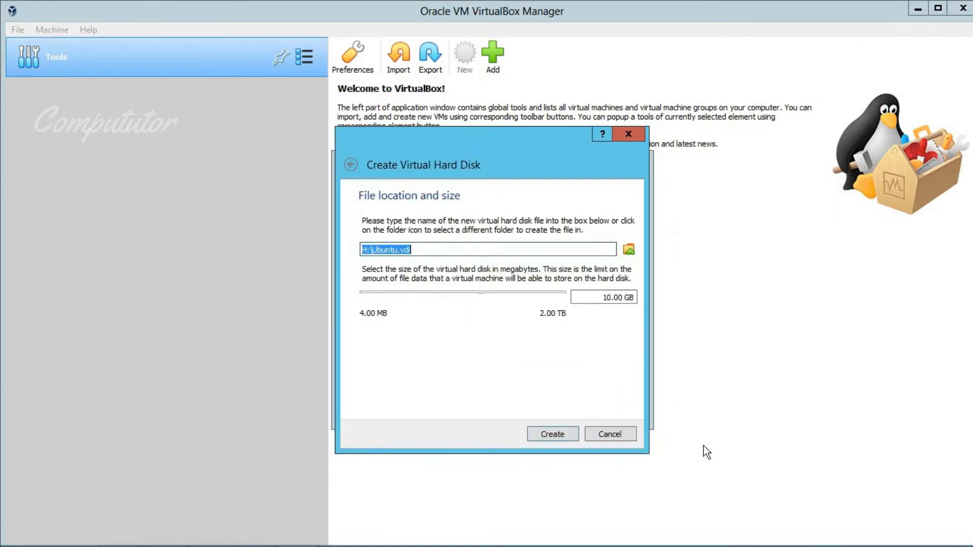
click(558, 432)
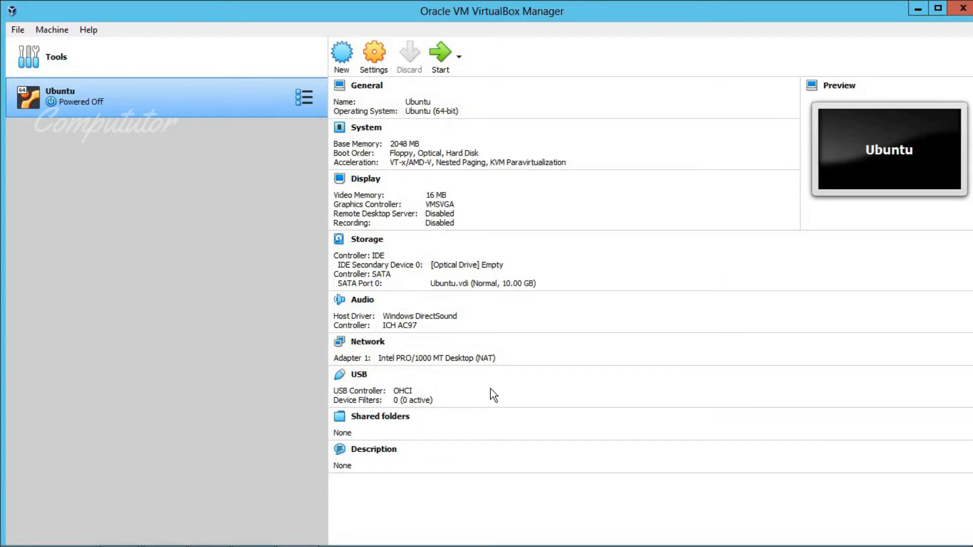
mouse_move(217, 543)
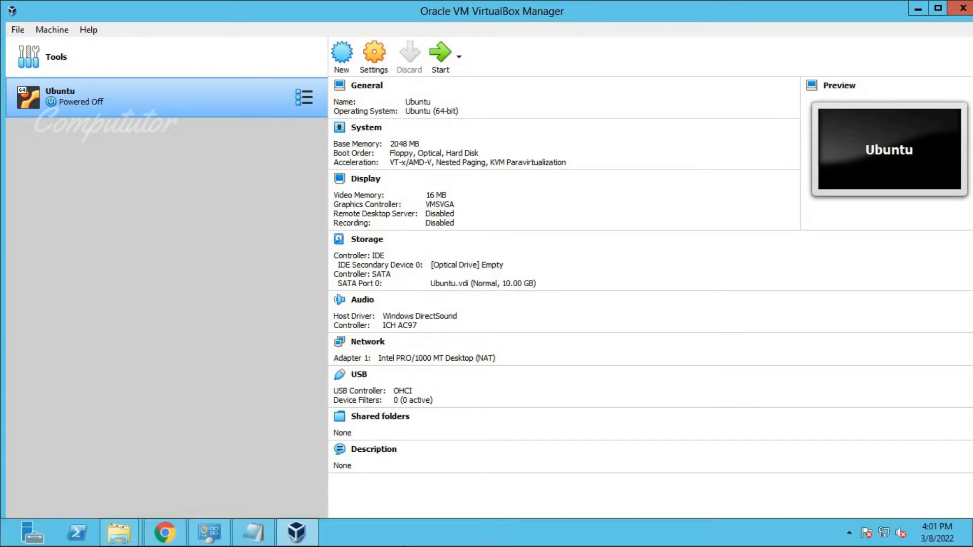
Move Notepad aside, type 'Now select Iso file', then go back to VirtualBox Manager
click(257, 540)
drag(600, 59, 650, 217)
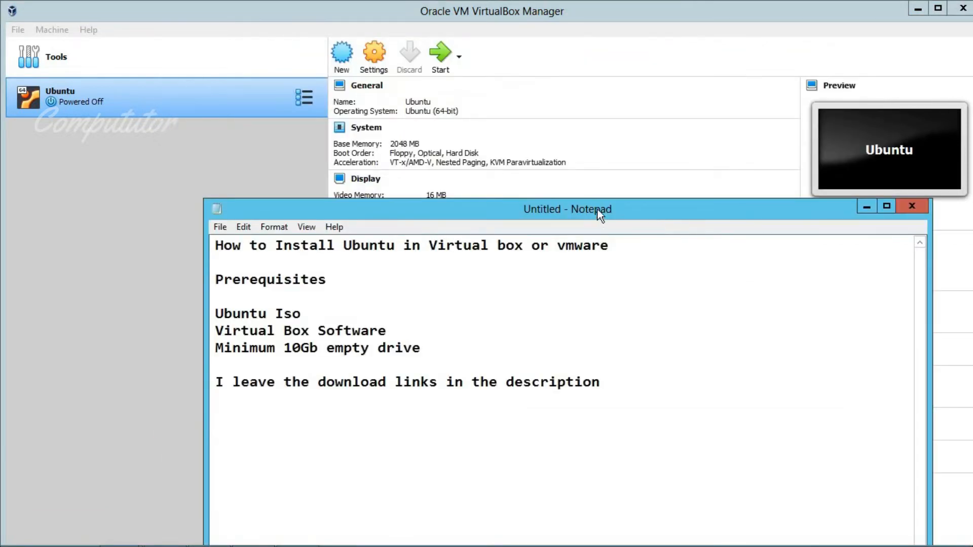
text(Now select)
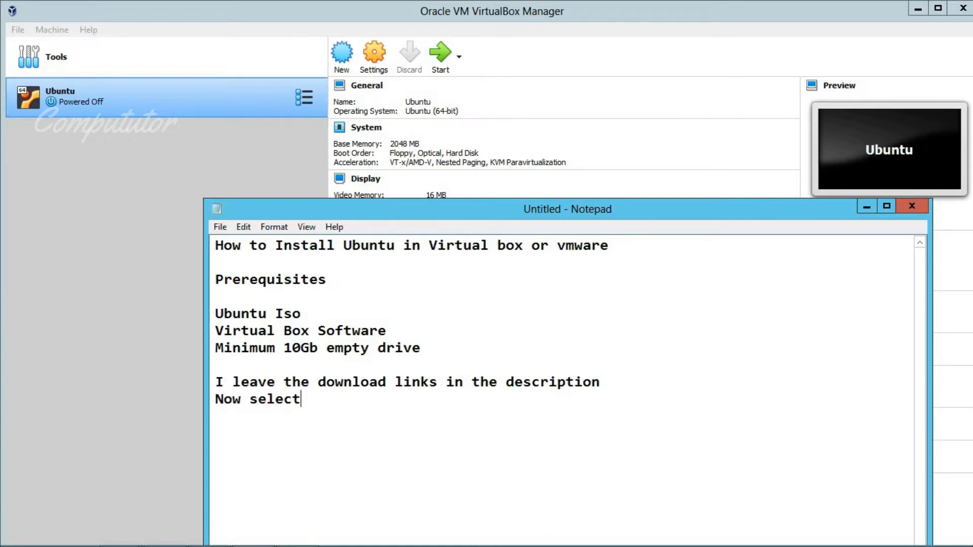
text( Iso file)
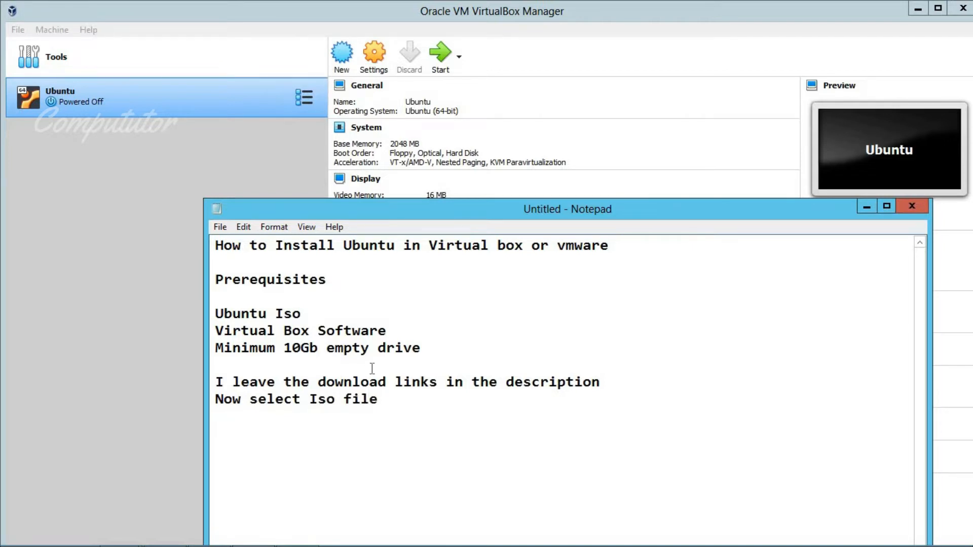
click(36, 200)
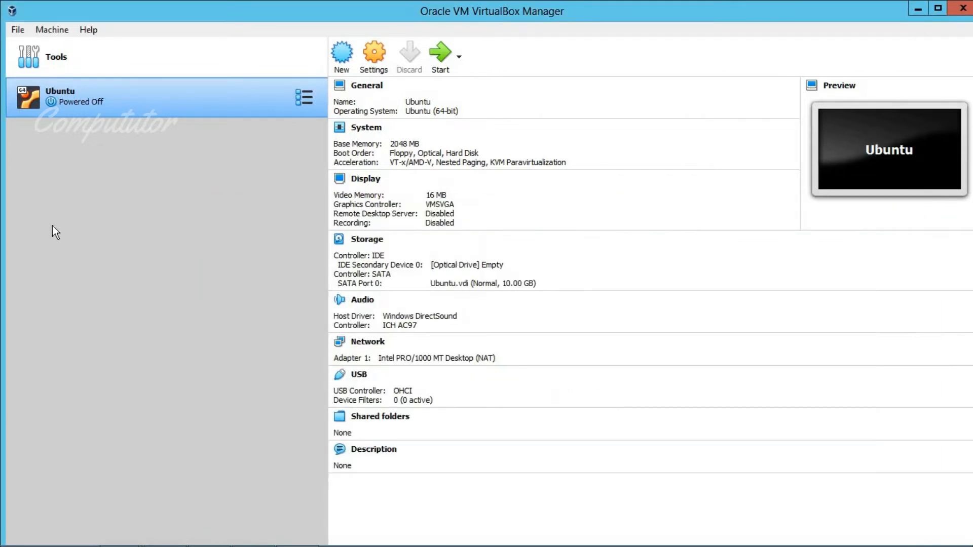
In Ubuntu's System settings, uncheck Floppy and move it to the bottom of the boot order
click(369, 59)
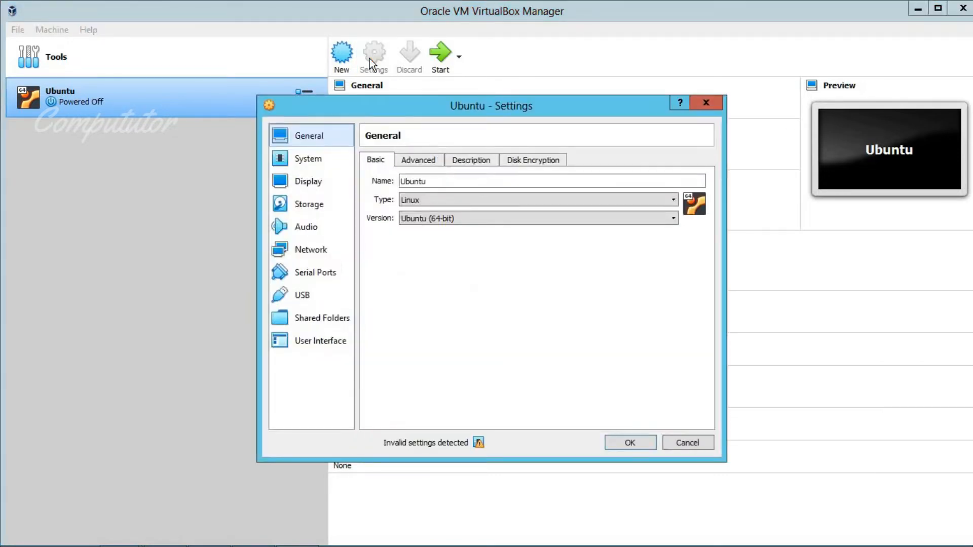
click(314, 206)
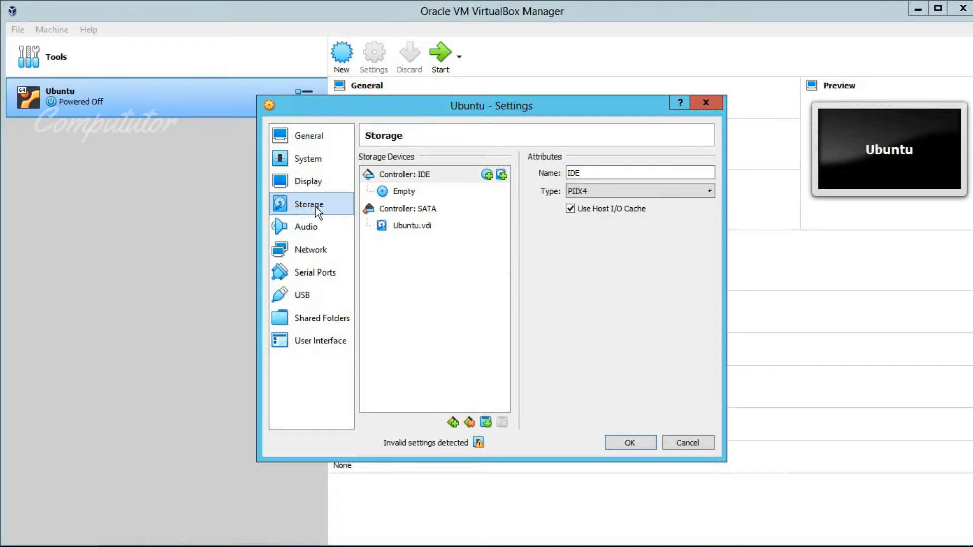
click(315, 152)
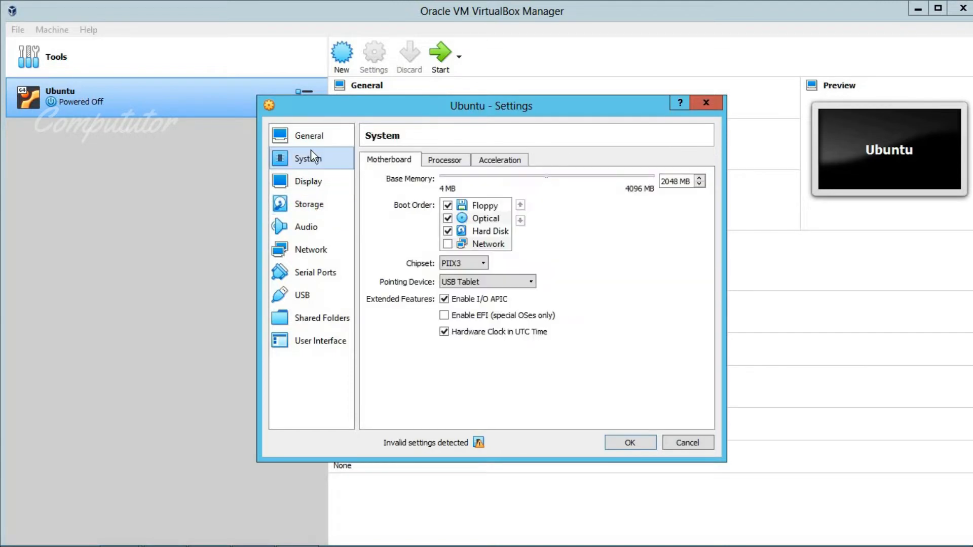
click(448, 206)
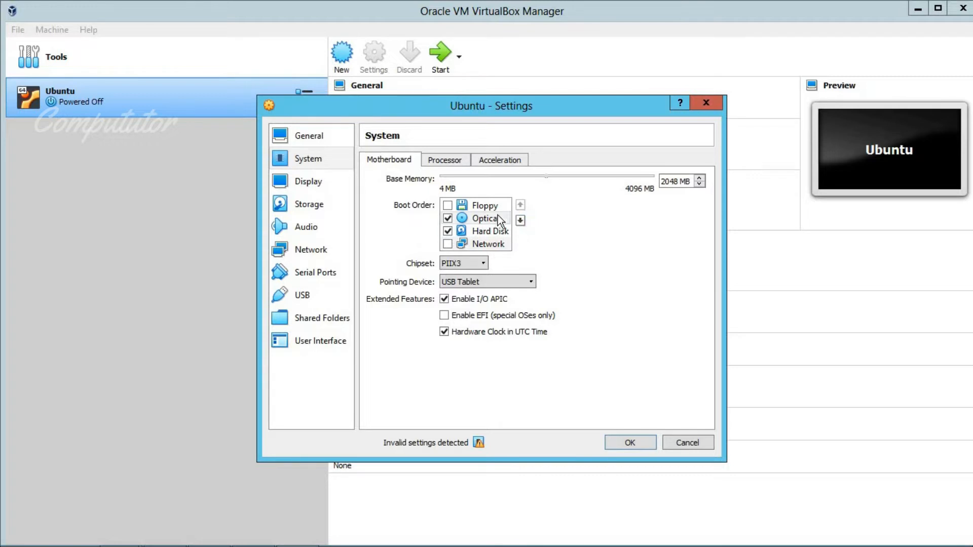
click(520, 220)
click(520, 220)
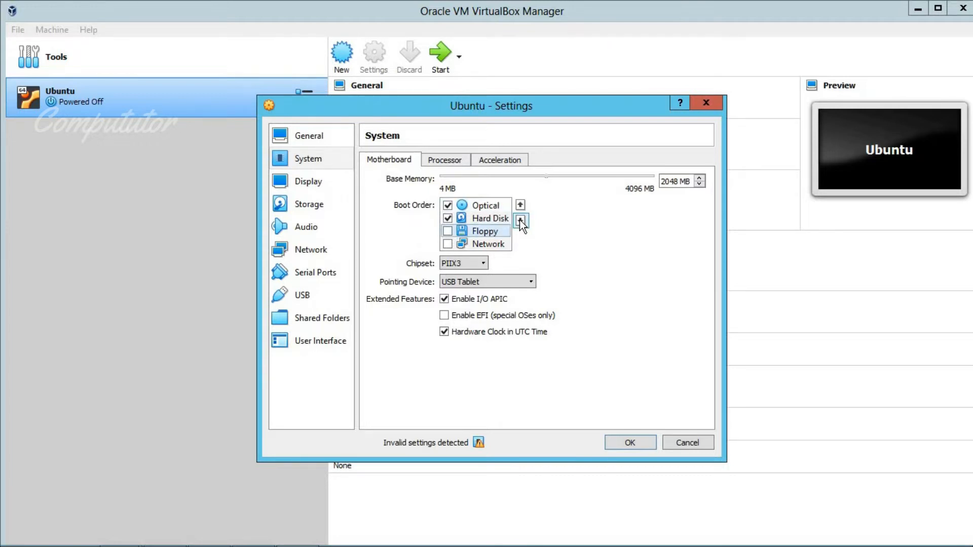
click(520, 221)
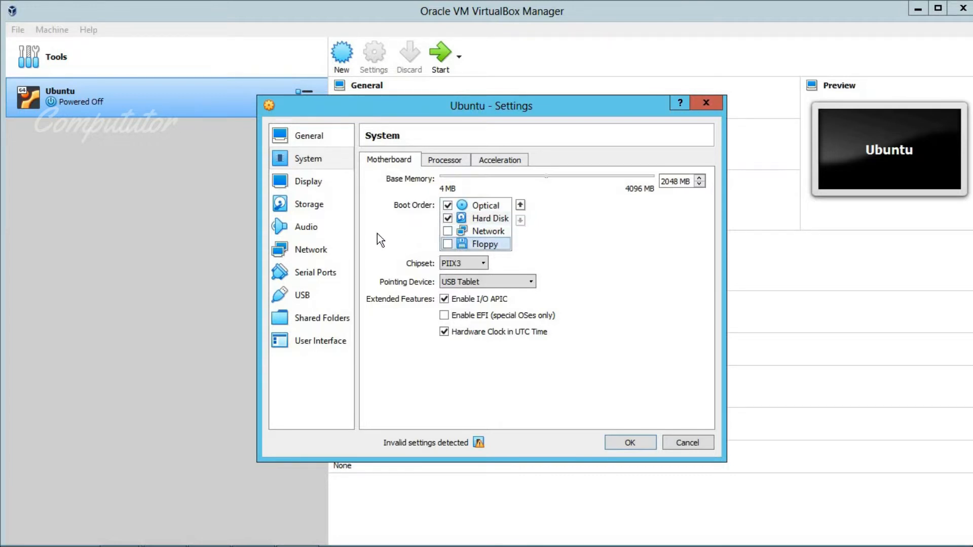
click(310, 186)
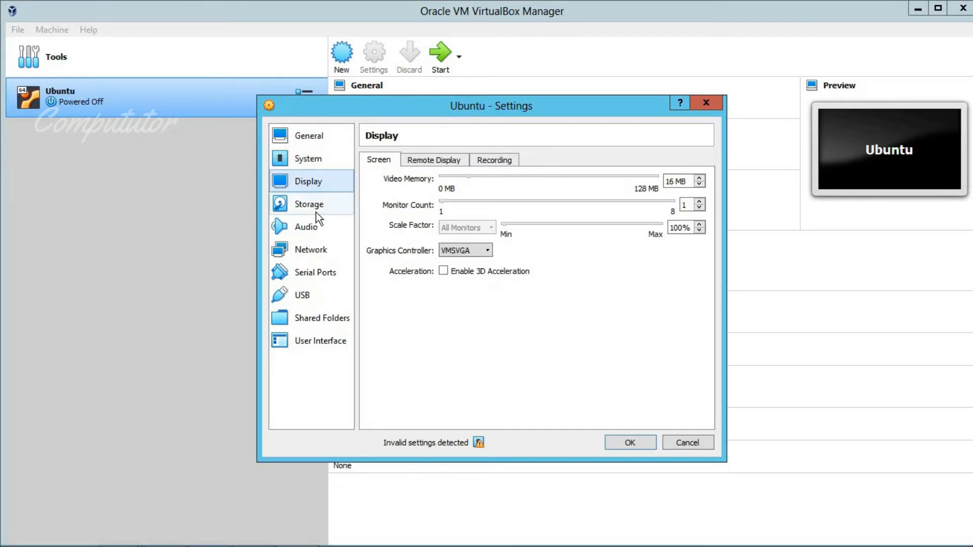
click(315, 212)
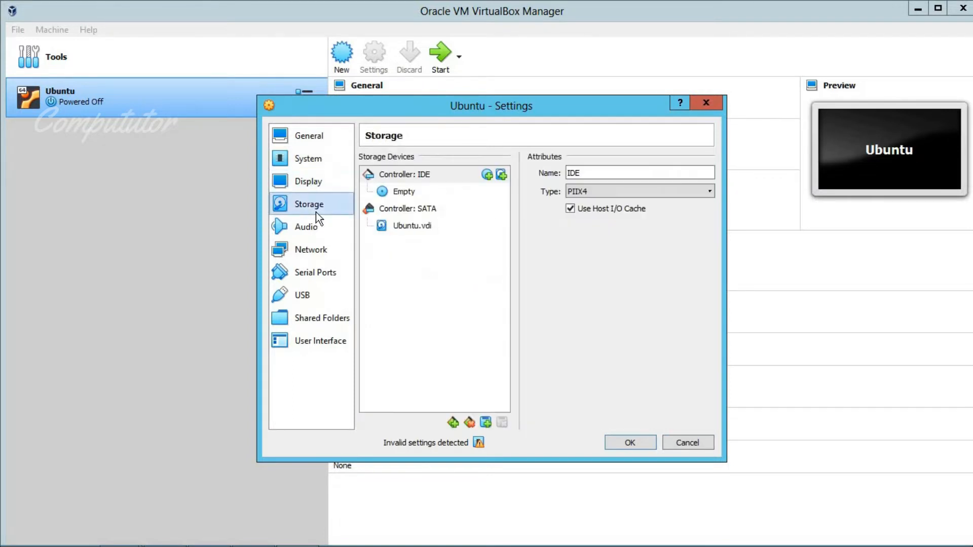
Load ubuntu-20.04.4-desktop-amd64.iso into the empty IDE optical drive
click(405, 192)
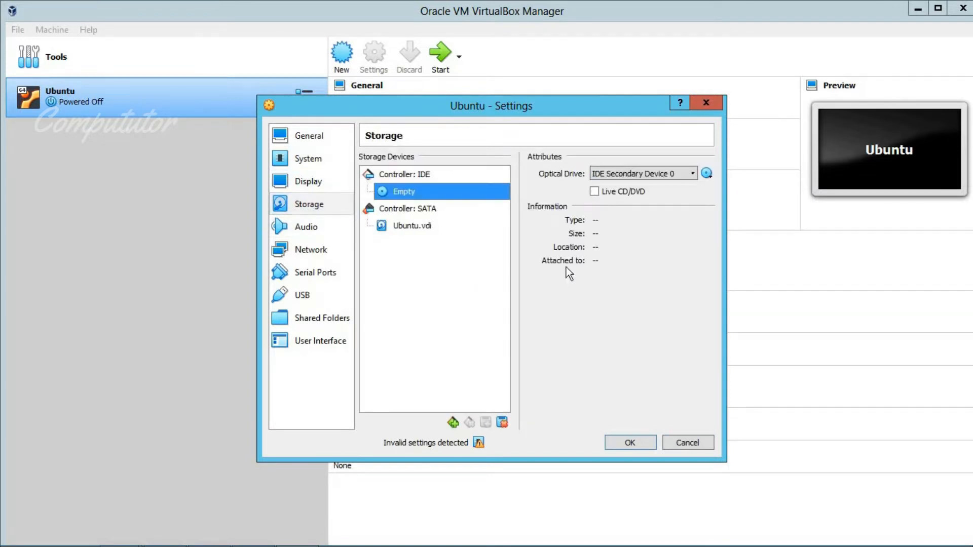
click(706, 173)
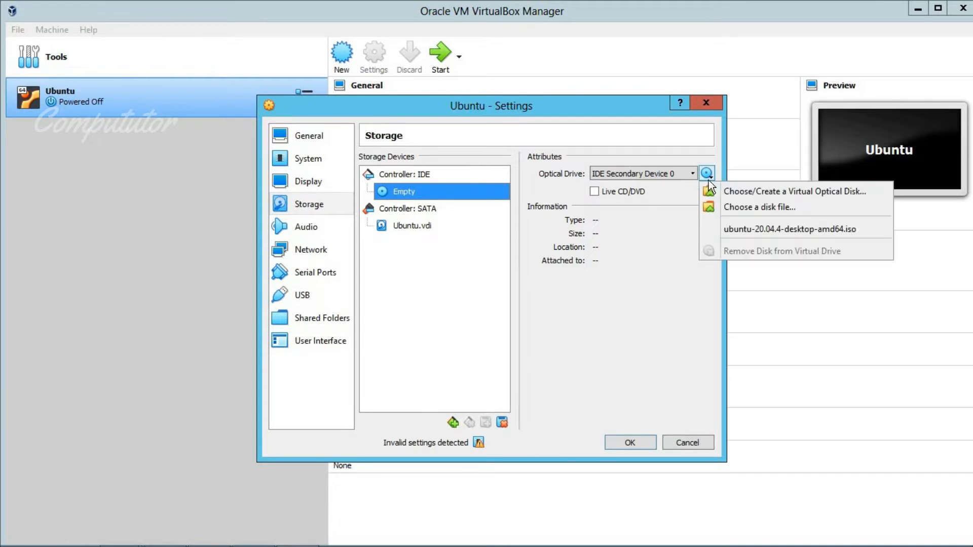
click(756, 215)
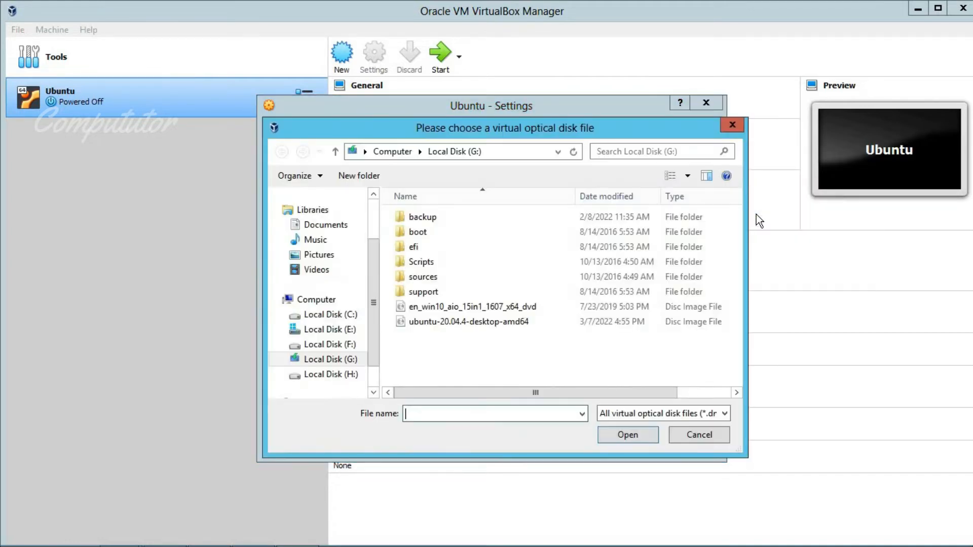
click(498, 322)
click(626, 435)
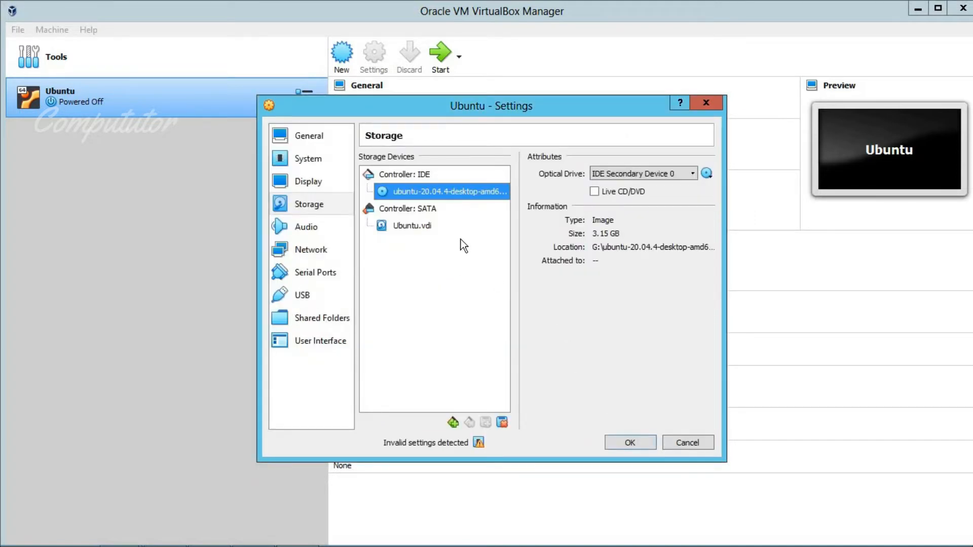
Add a SATA optical drive with the same Ubuntu ISO and save the settings
click(428, 210)
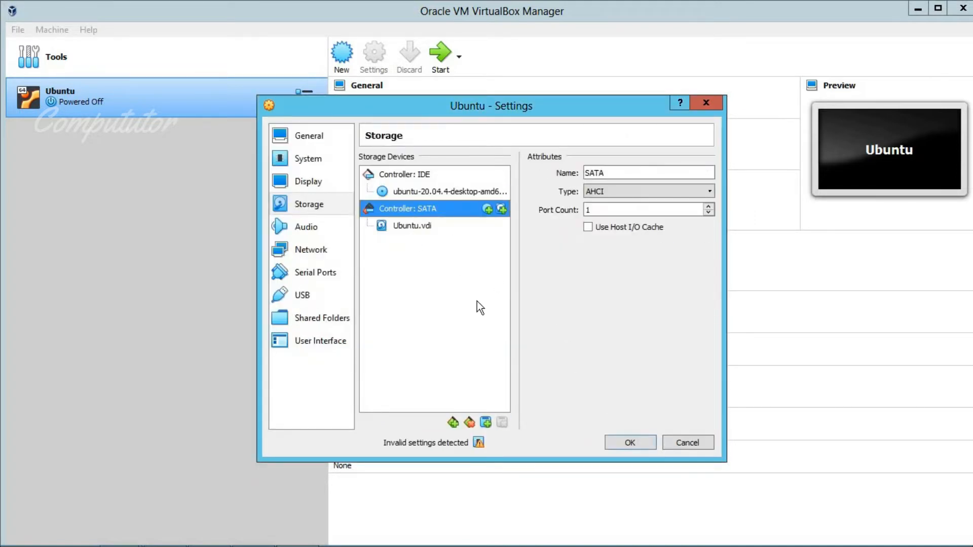
click(487, 210)
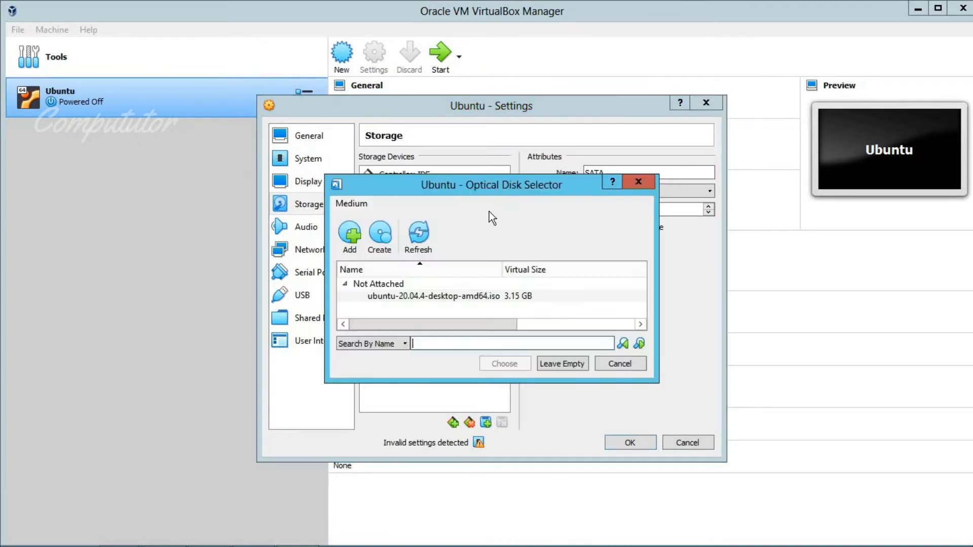
click(420, 296)
click(503, 363)
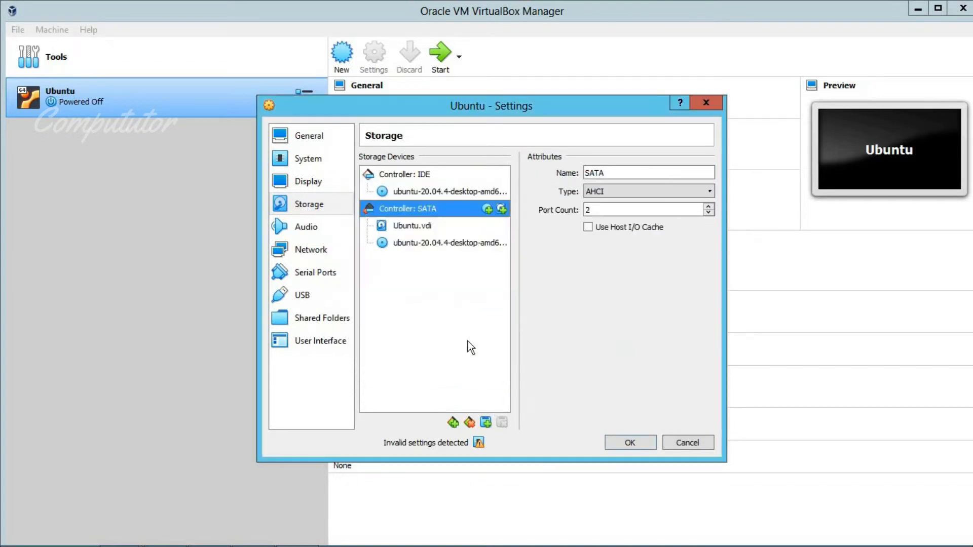
click(627, 443)
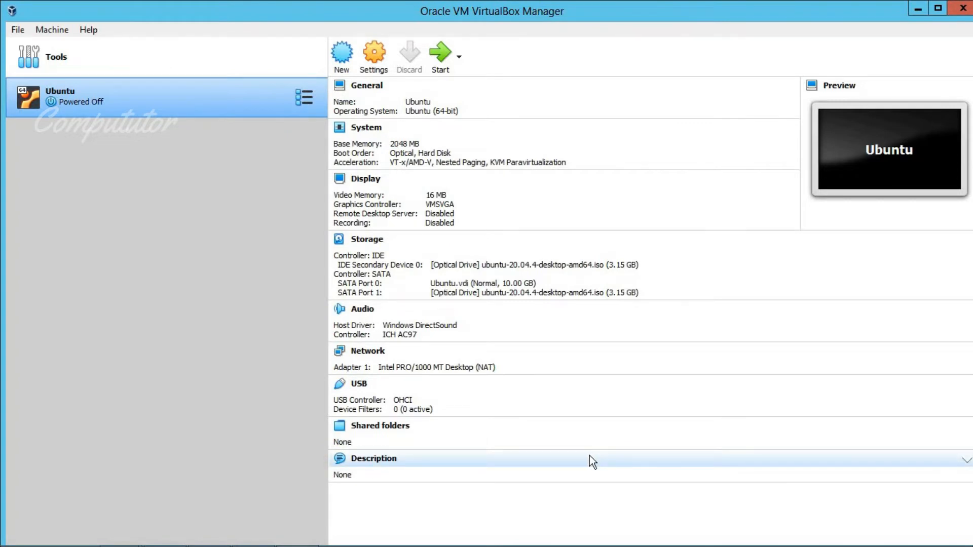
Type 'Now its ready to boot' on a new Notepad line, then switch back to VirtualBox
mouse_move(365, 543)
click(251, 533)
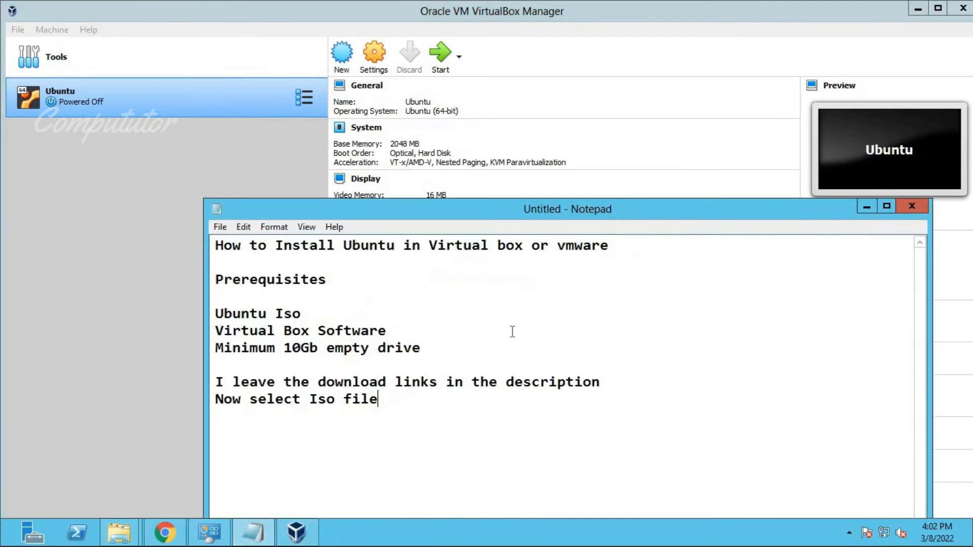
key(Return)
key(Return)
text(Now iyts)
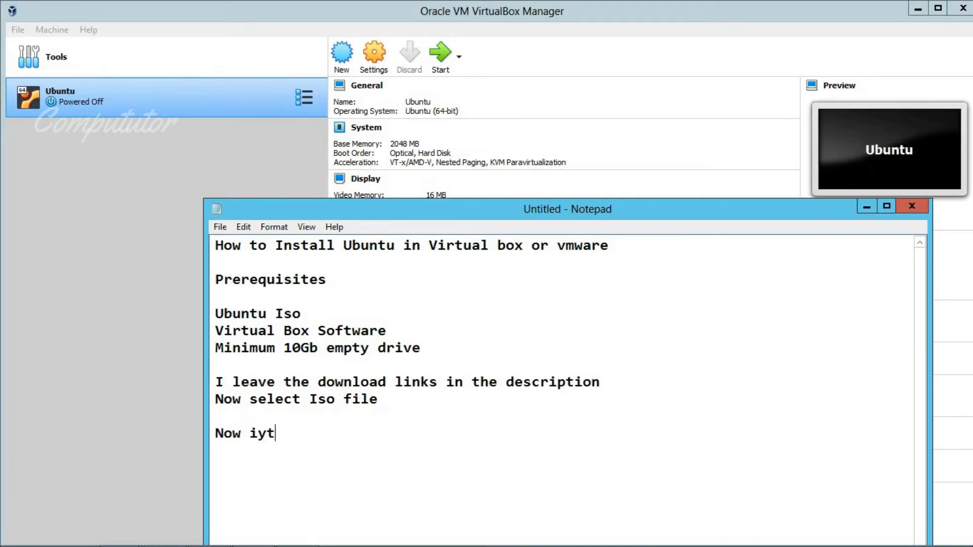
key(BackSpace)
key(BackSpace)
key(BackSpace)
text(ts ready to boot)
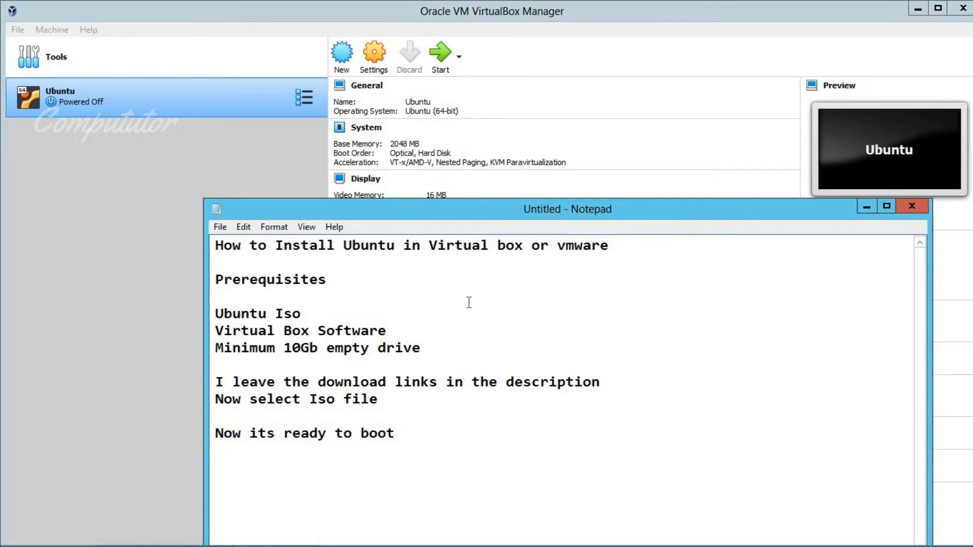
click(233, 171)
Start the Ubuntu VM and boot it from the CD-ROM through the F12 boot menu
click(435, 57)
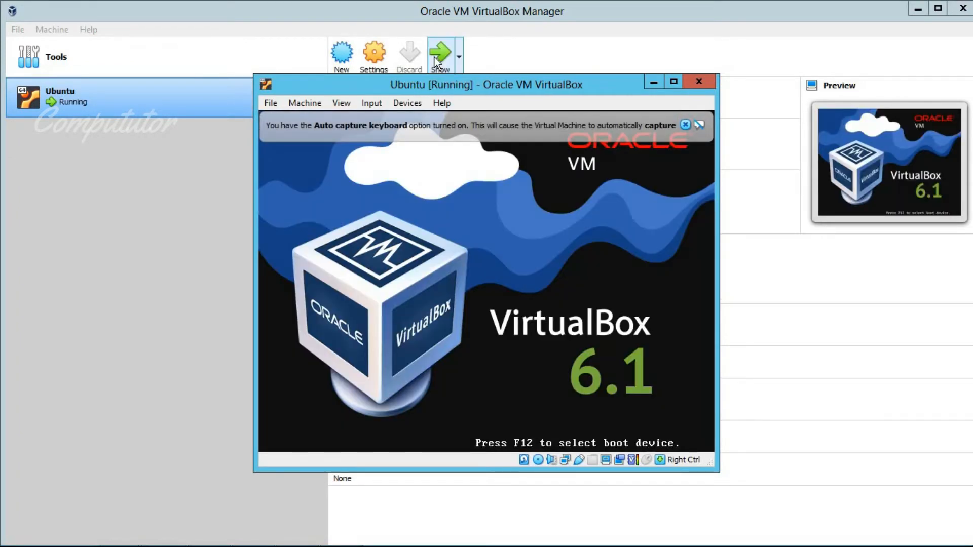
key(F12)
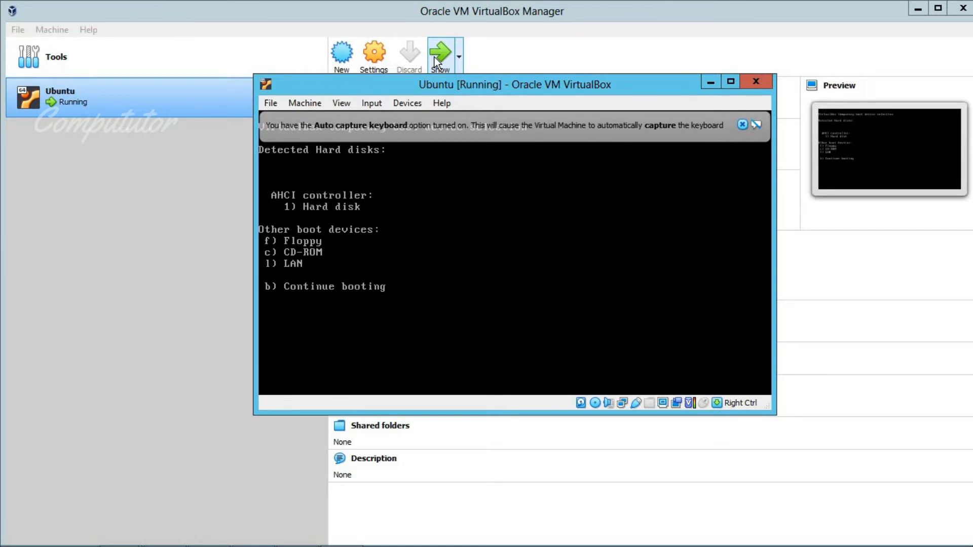
key(c)
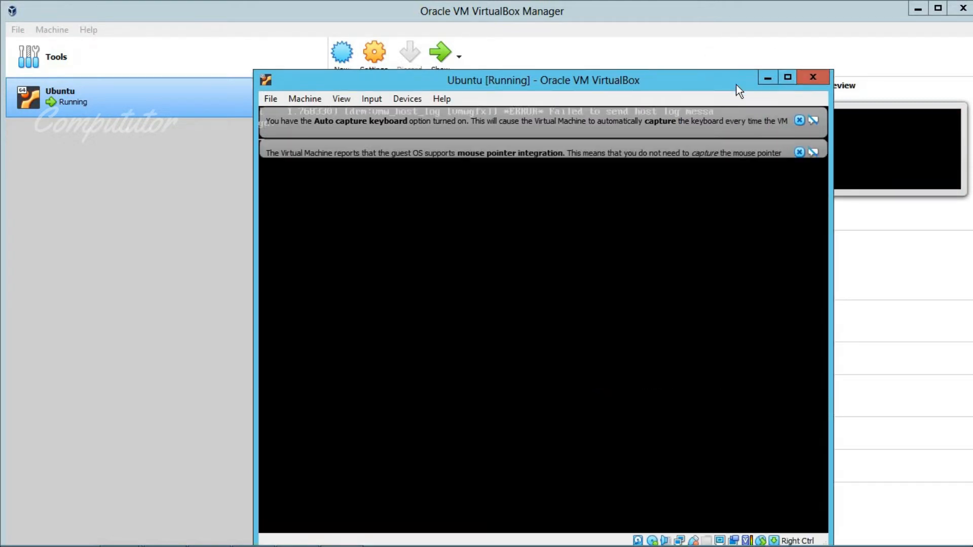
Maximise the VM window, skip the installer's disk check and dismiss a notification banner
click(788, 77)
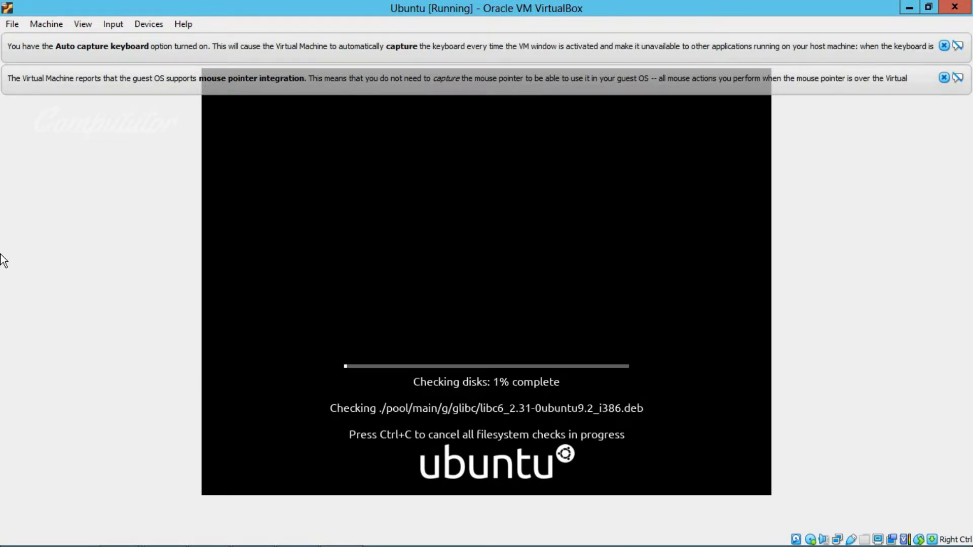
key(ctrl+c)
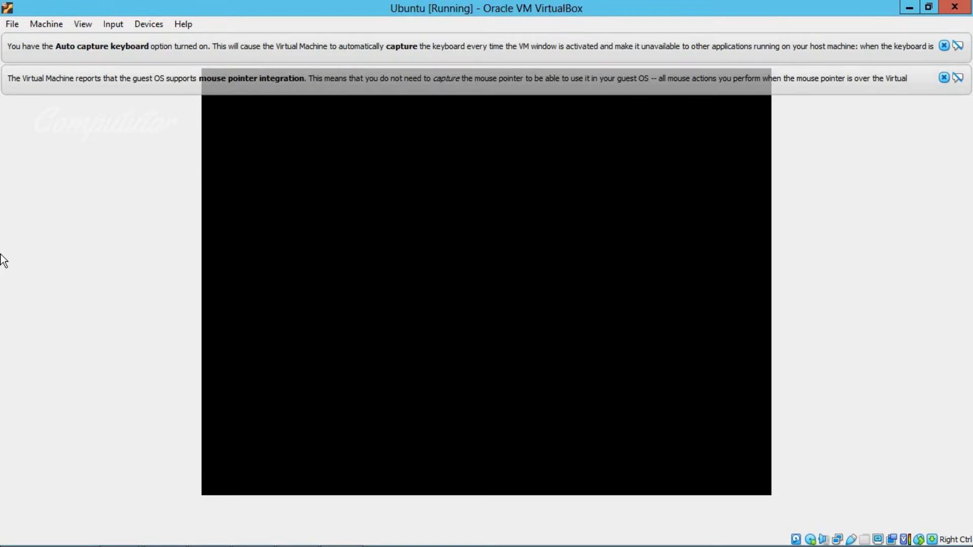
click(943, 78)
Dismiss the remaining notification banner and choose Install Ubuntu on the Welcome page
click(943, 46)
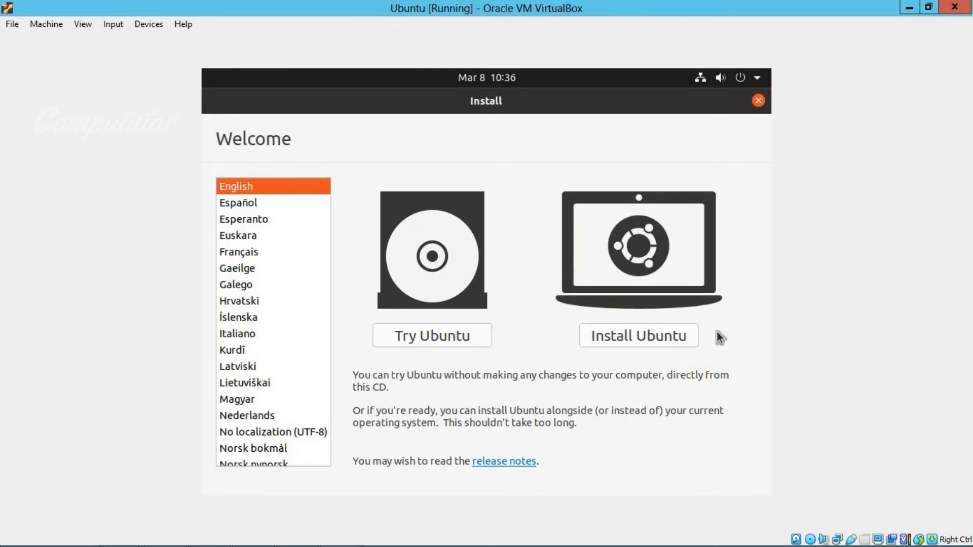
click(648, 336)
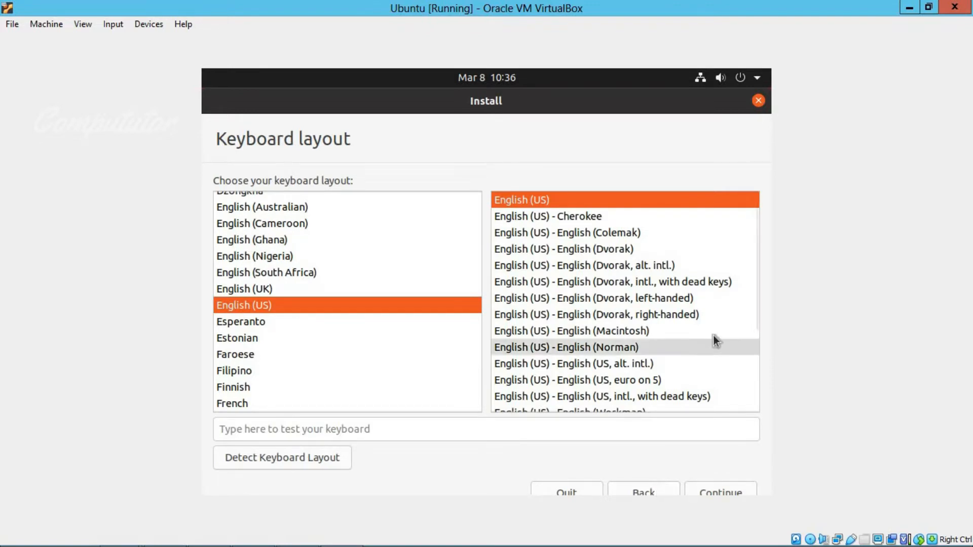
Keep the English (US) keyboard and choose Minimal installation with third-party software and no update downloads
click(735, 491)
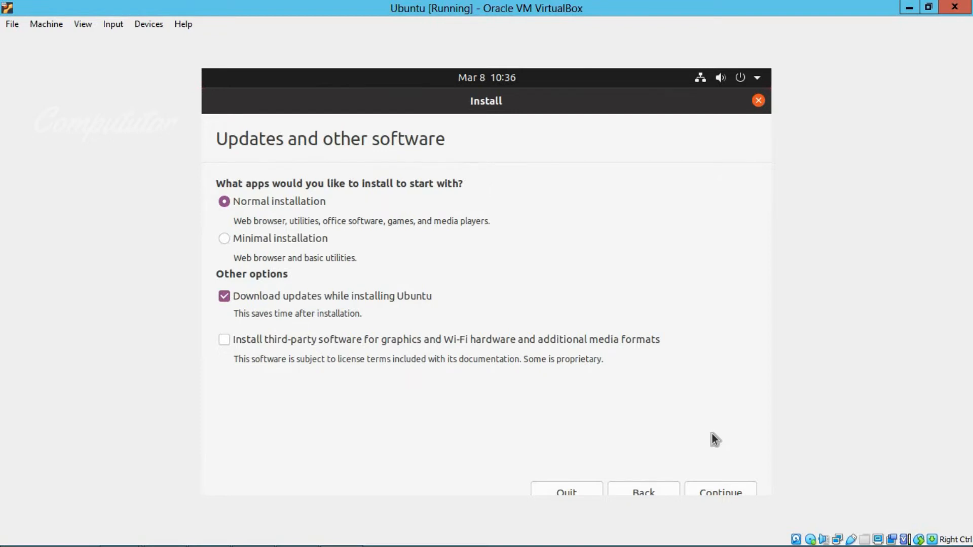
click(273, 241)
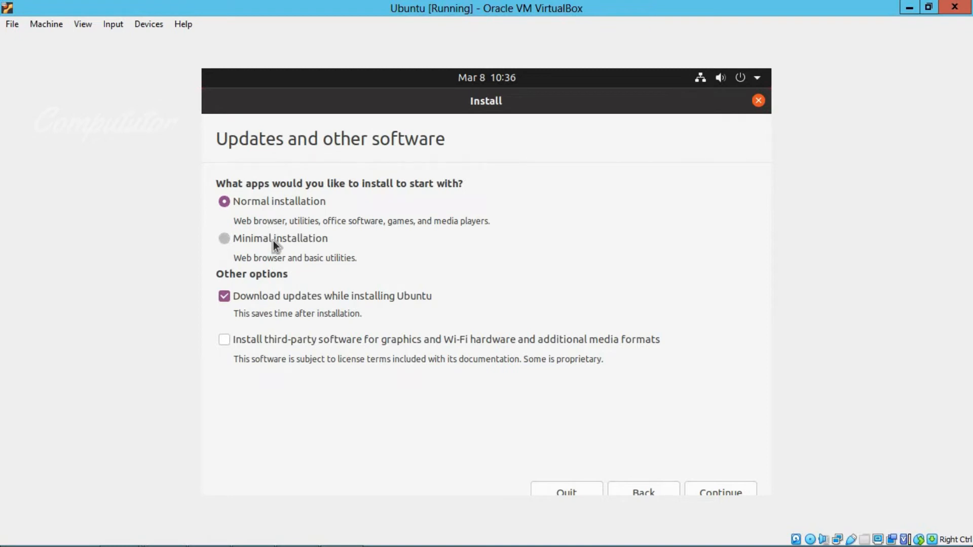
click(269, 298)
click(275, 338)
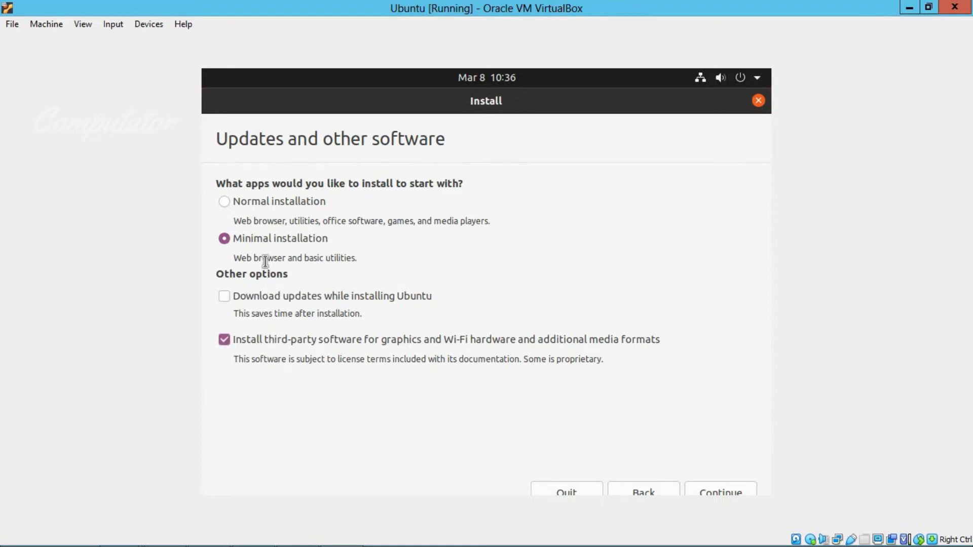
click(713, 486)
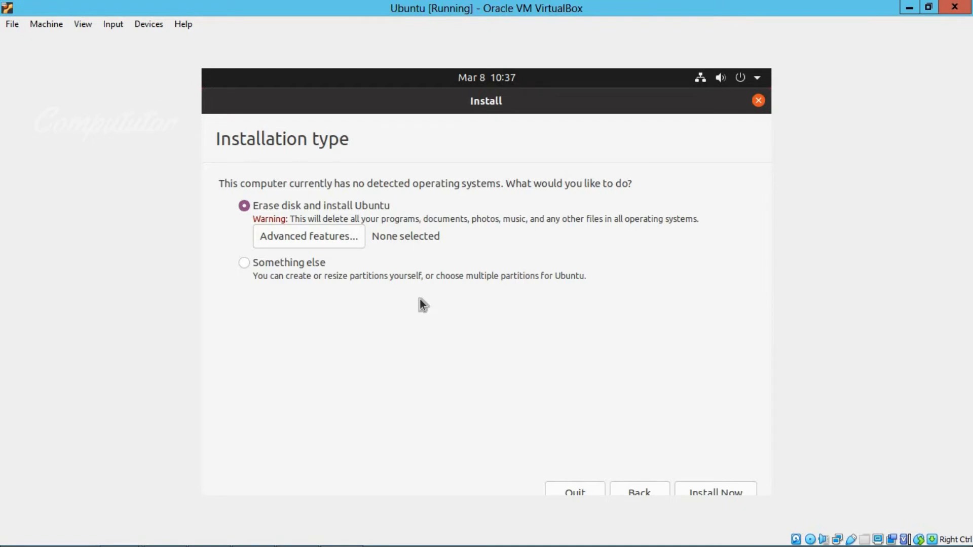
Leave Advanced features unchanged and choose Install Now with Erase disk and install Ubuntu
click(316, 241)
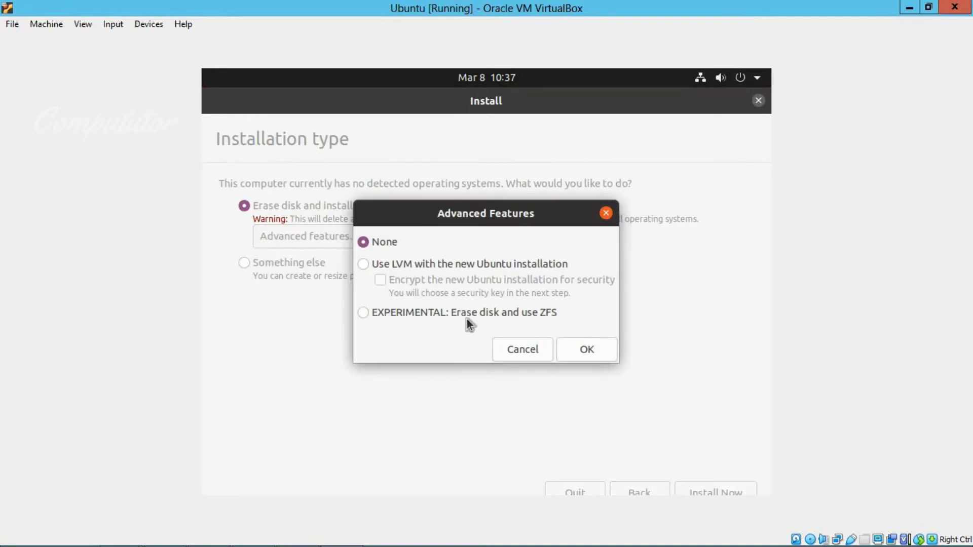
click(538, 350)
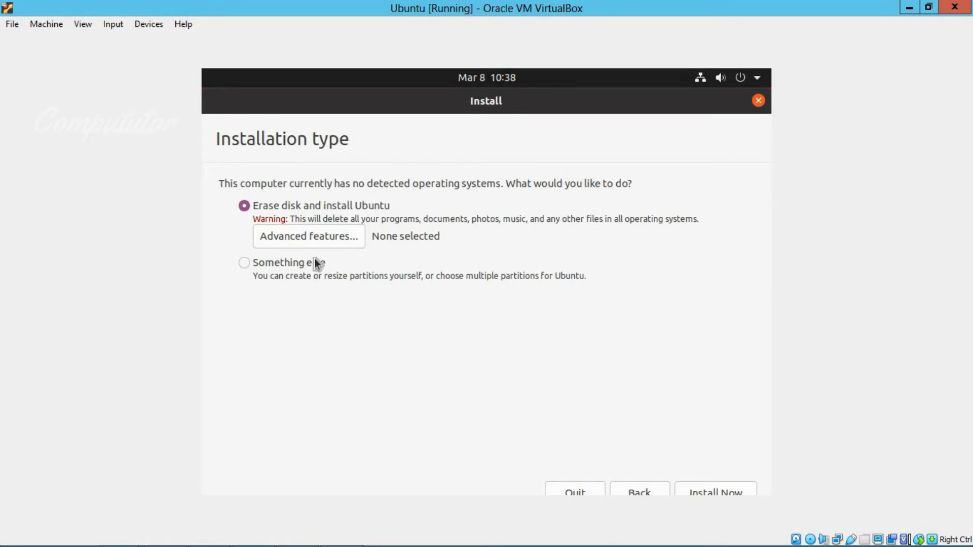
click(711, 492)
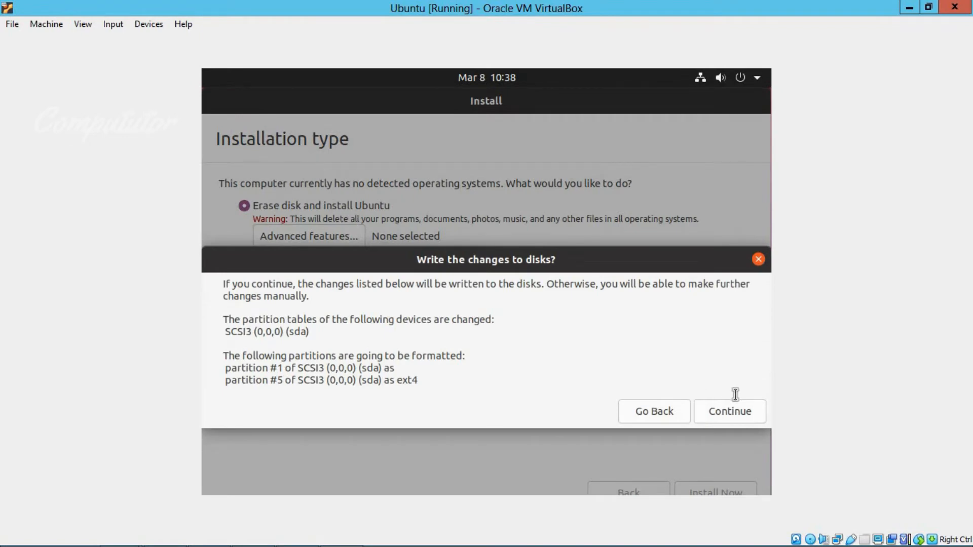
Confirm writing the partition changes to disk, then accept Kolkata as the location
click(706, 411)
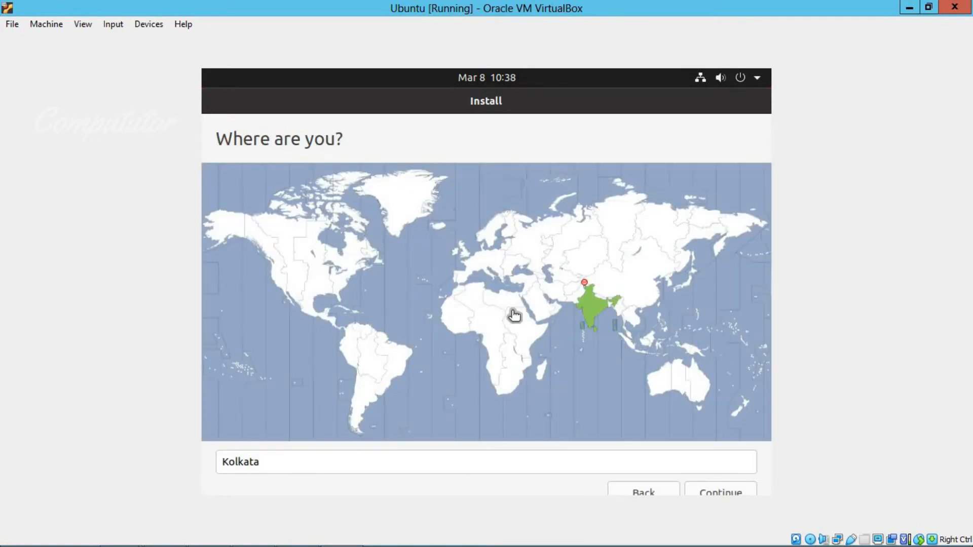
click(728, 492)
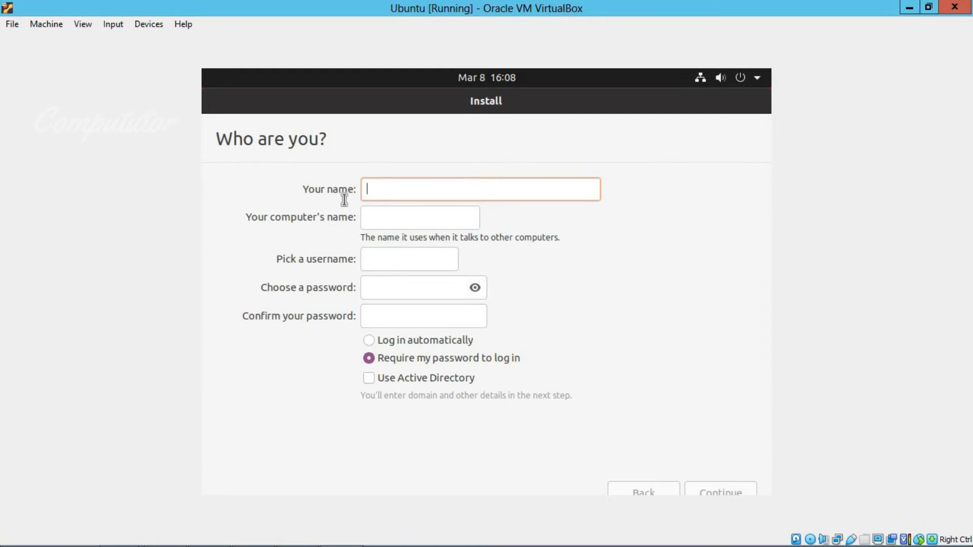
Enter 'Test' as your name, fill in the account password, and continue to begin installing
text(Test)
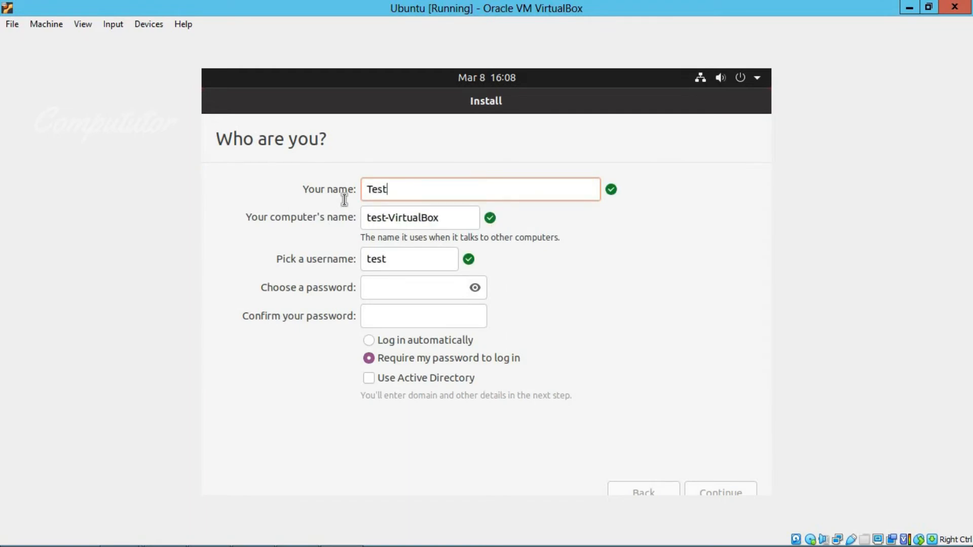
key(Tab)
key(Tab)
key(Tab)
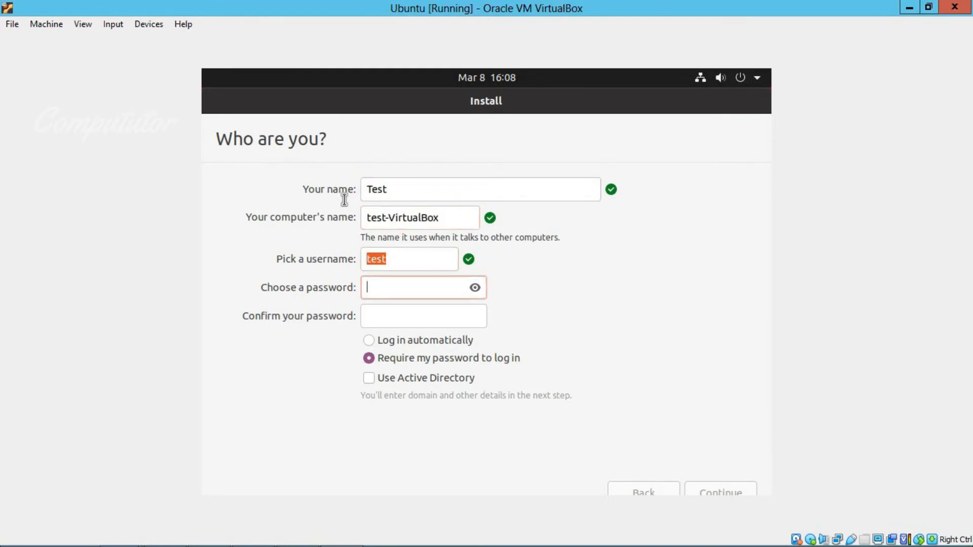
text(tes)
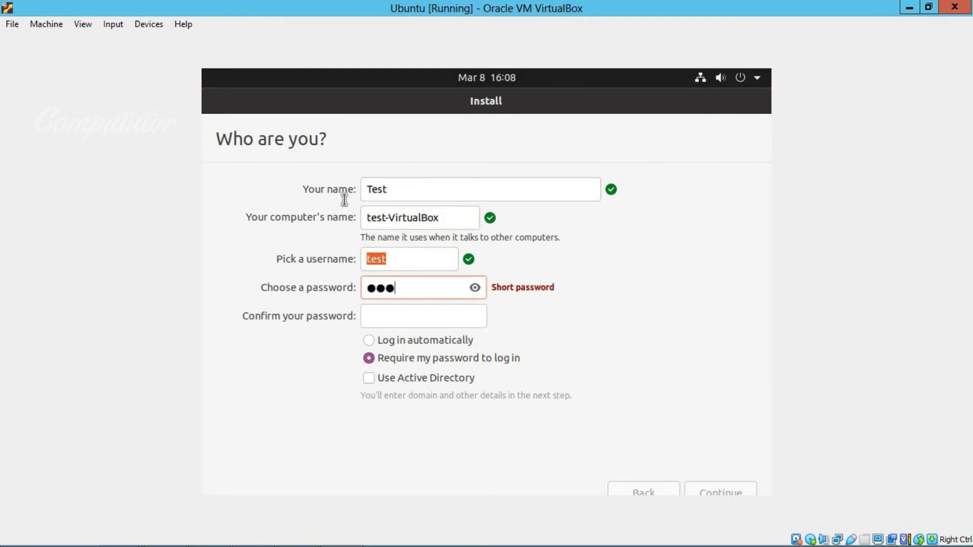
text(t)
key(Tab)
text(test)
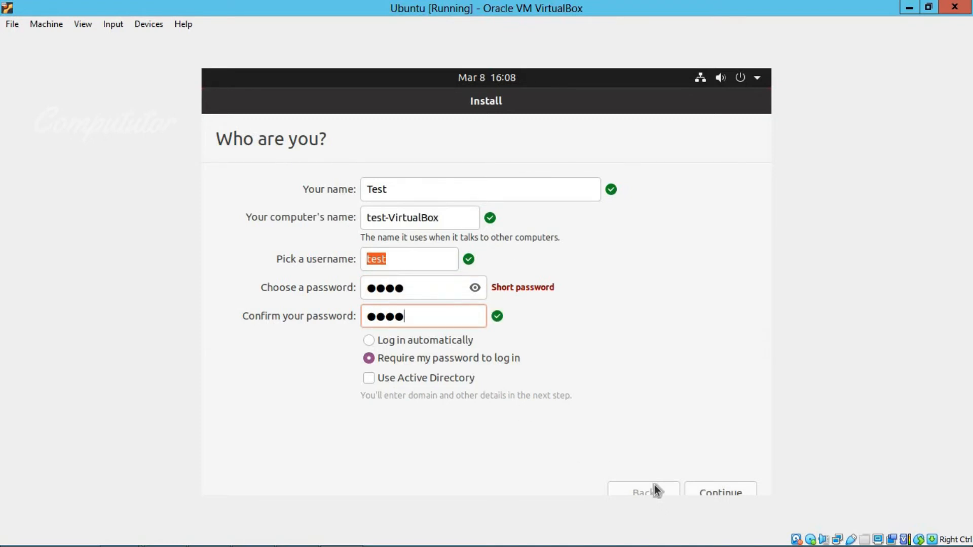
click(713, 491)
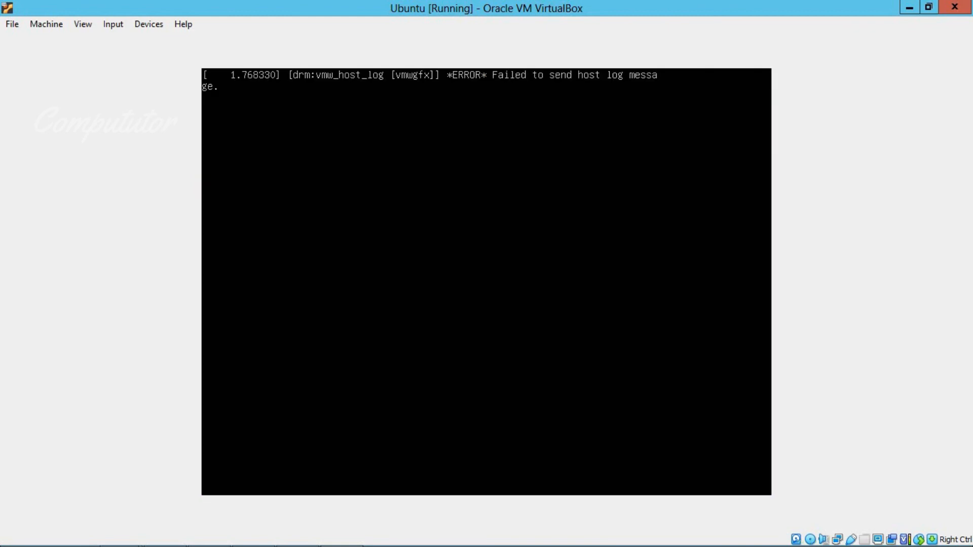
Restart after installation and boot the VM from its hard disk via the F12 menu
key(Return)
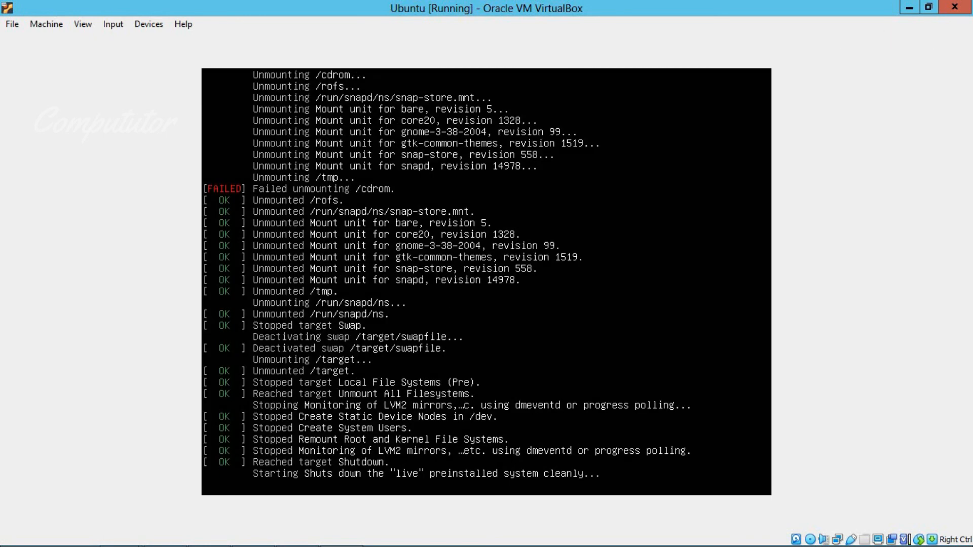
key(F12)
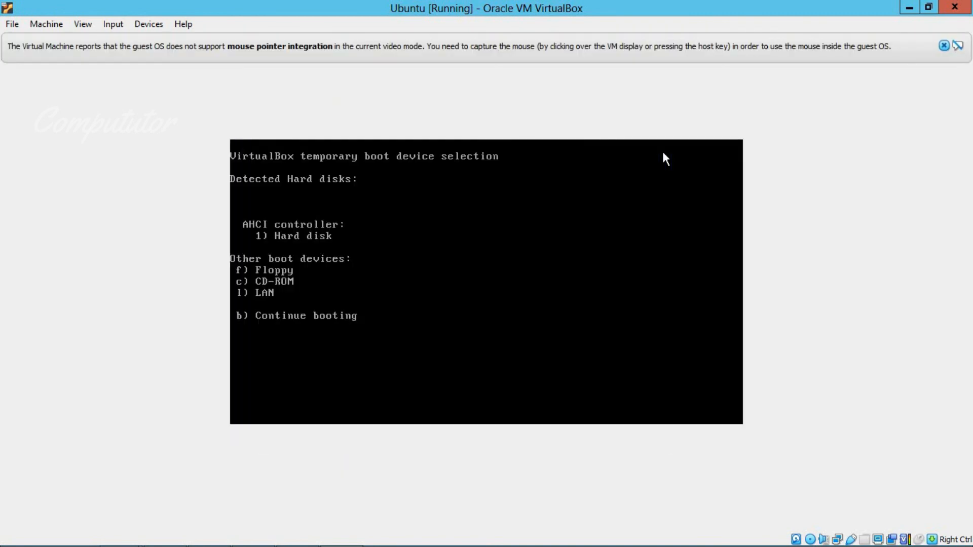
key(1)
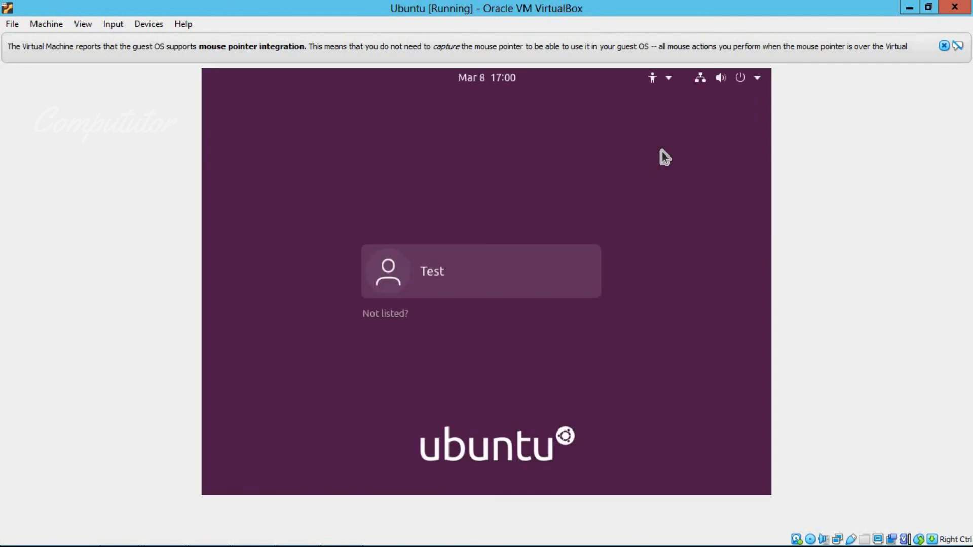
Log in as Test with the account password and dismiss the mouse-integration notice
click(470, 283)
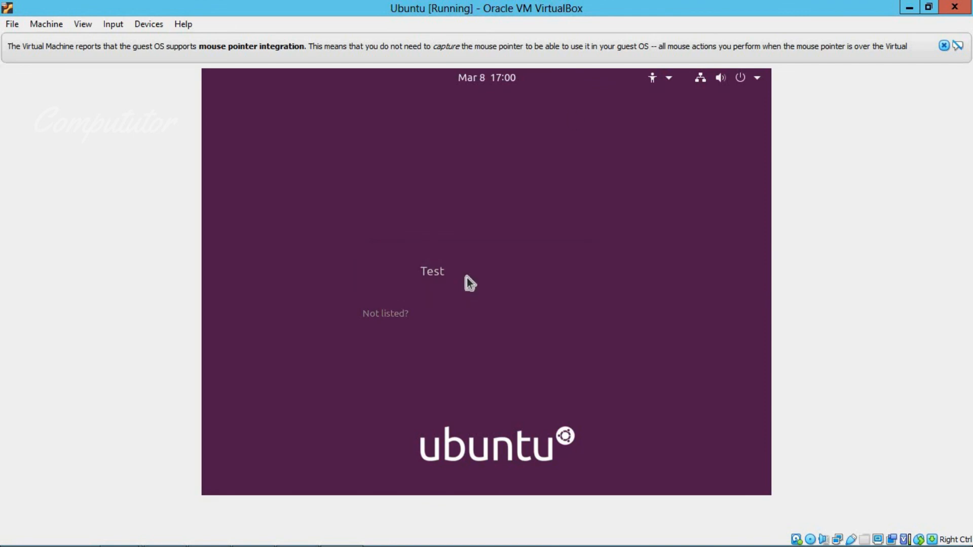
text(test)
key(Return)
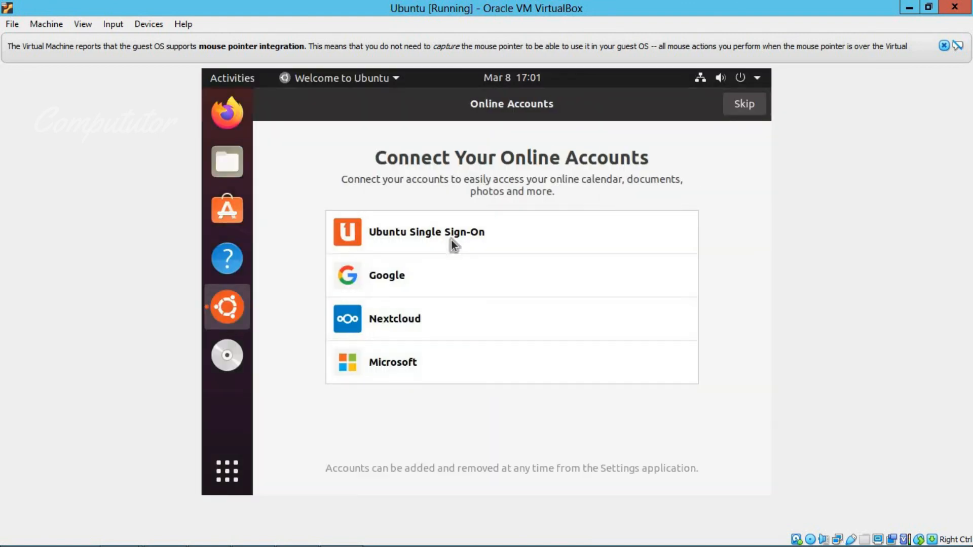
click(943, 46)
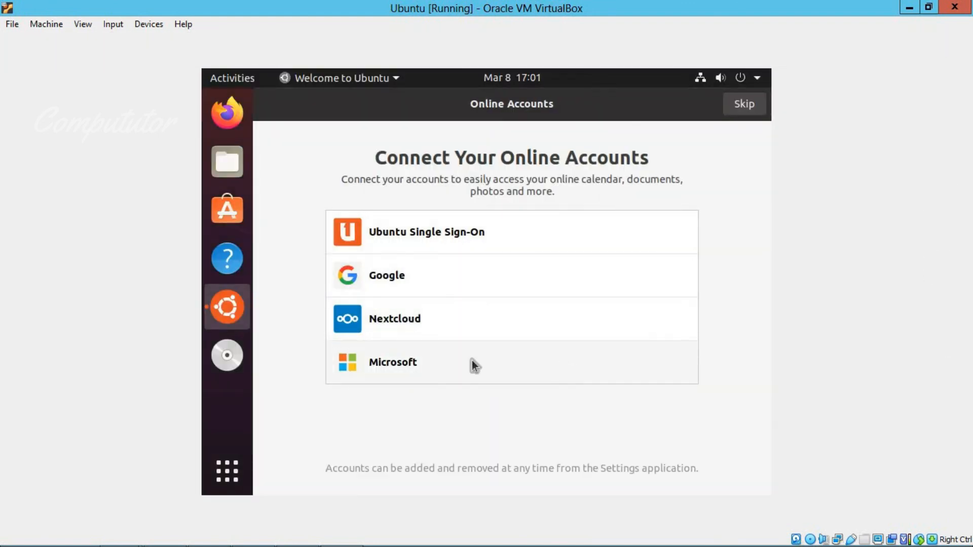
Step through the Welcome to Ubuntu wizard's Online Accounts, Help Improve and Privacy pages to Done
key(super+a)
key(super+a)
click(741, 104)
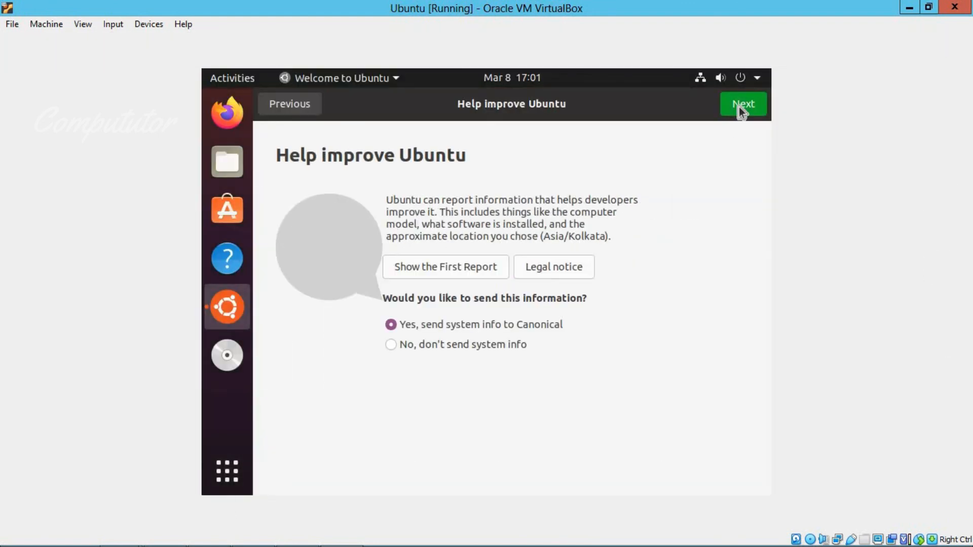
click(741, 104)
click(307, 111)
click(740, 103)
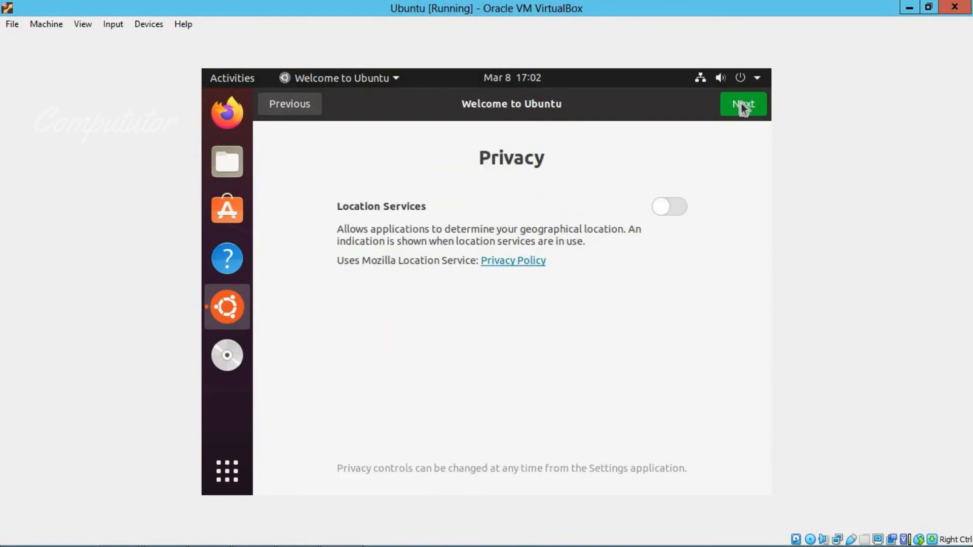
click(741, 103)
scroll(719, 349, down, 2)
scroll(718, 350, down, 2)
click(740, 104)
Look around the desktop menu and the Files app's Pictures, Downloads and Home folders
right_click(406, 209)
click(617, 238)
click(225, 169)
click(730, 148)
click(330, 272)
click(302, 78)
click(571, 198)
click(338, 107)
click(608, 314)
click(755, 104)
Browse the status menu and applications overview, then close the Software Updater dialog
click(699, 77)
click(236, 139)
click(227, 471)
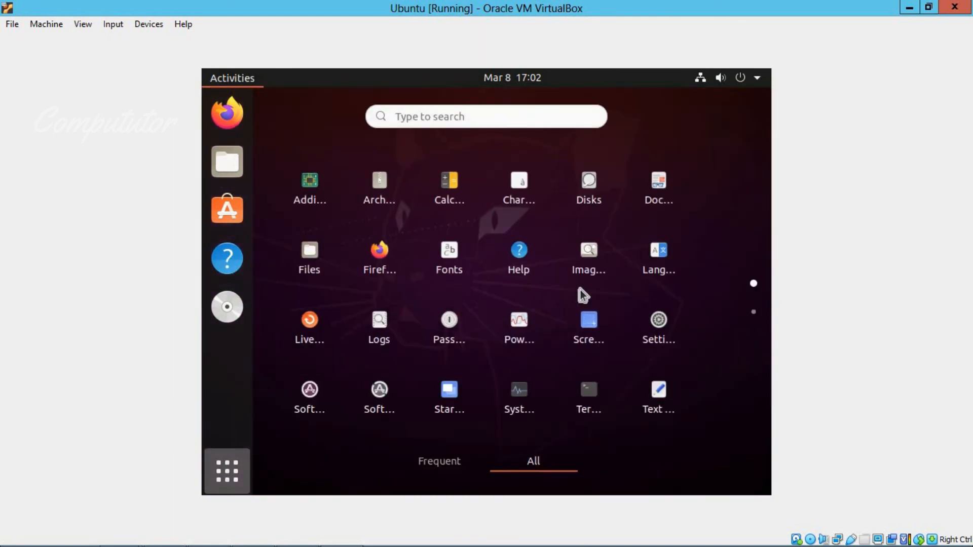
click(546, 461)
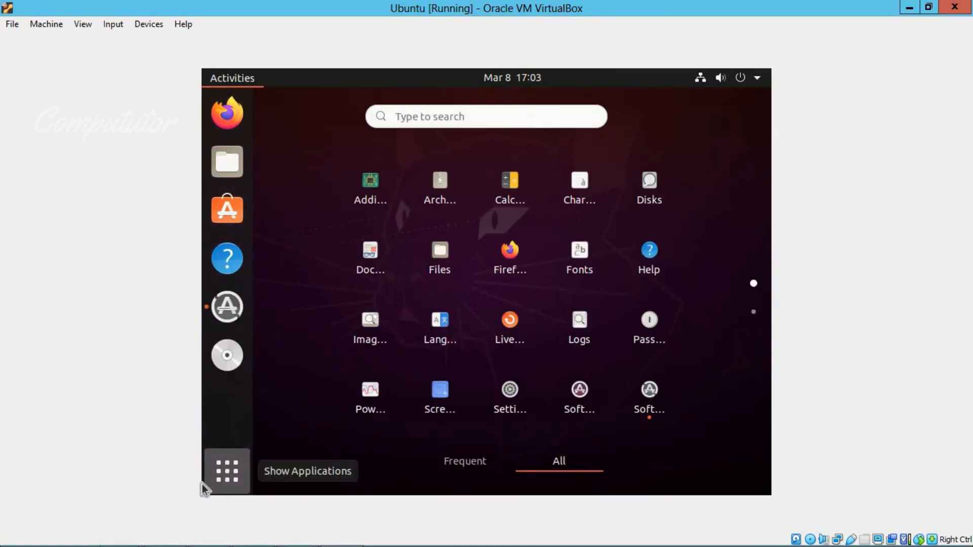
click(208, 483)
click(728, 237)
Power off the virtual machine from the system status menu
click(756, 78)
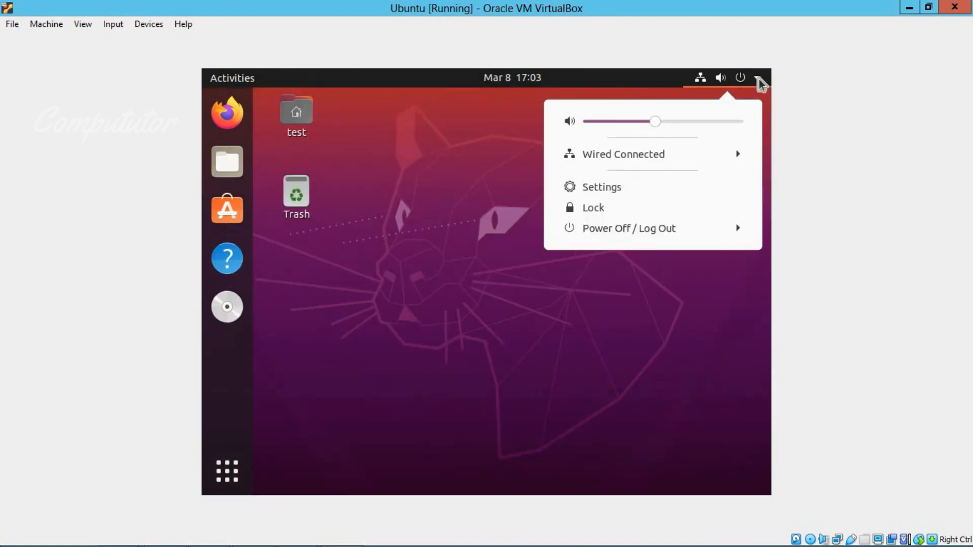
click(623, 236)
click(613, 300)
click(615, 329)
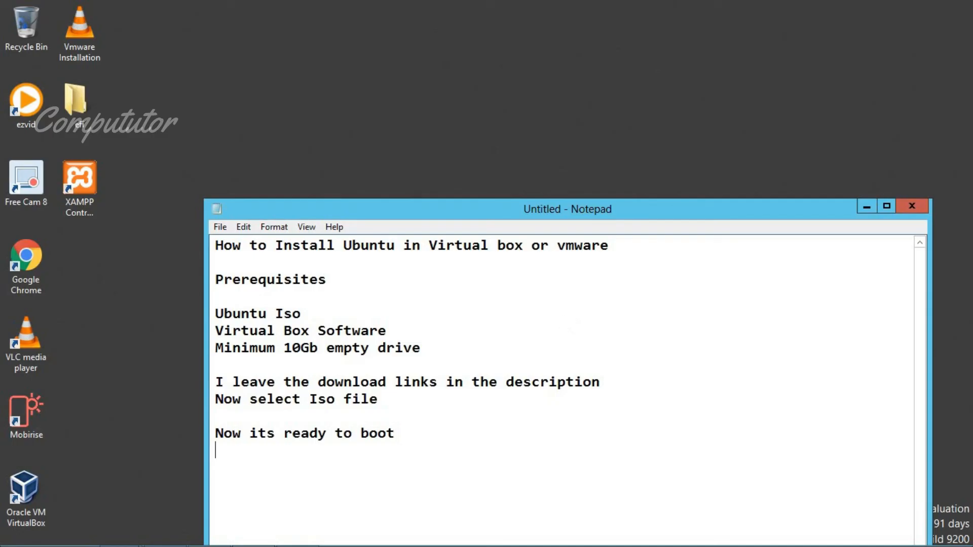
Add a new Notepad line noting that Ubuntu installed successfully
key(Return)
text(Ubuntu Suce)
key(BackSpace)
key(BackSpace)
key(BackSpace)
key(BackSpace)
key(BackSpace)
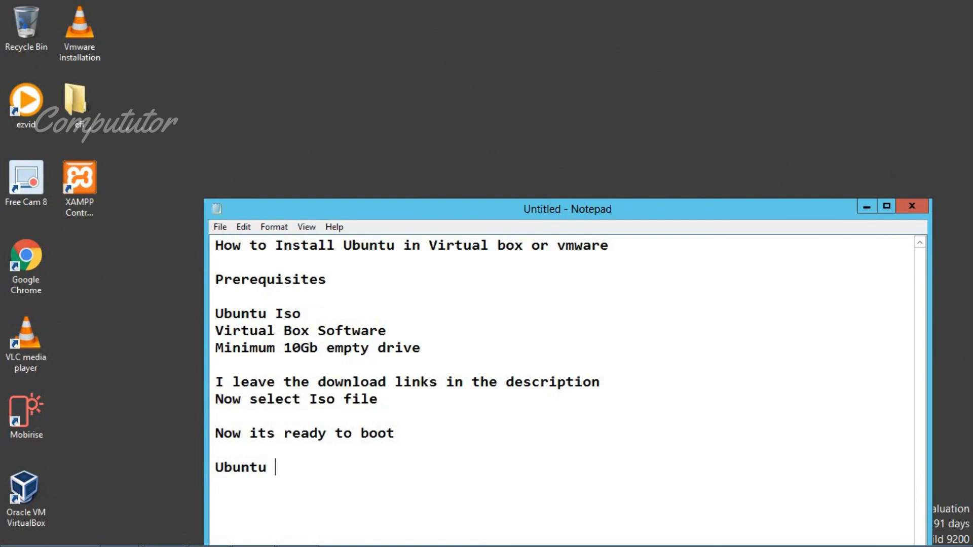
text(Installed sucessfully)
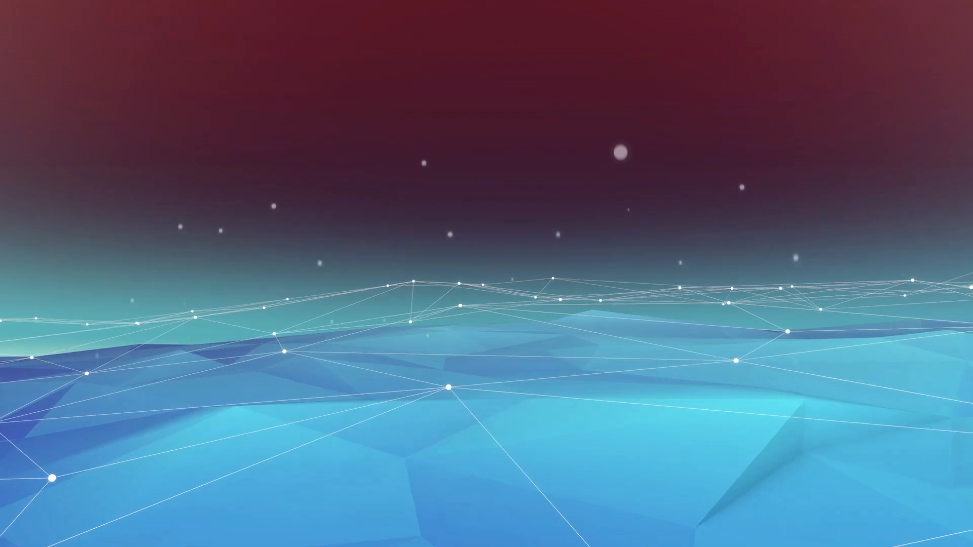